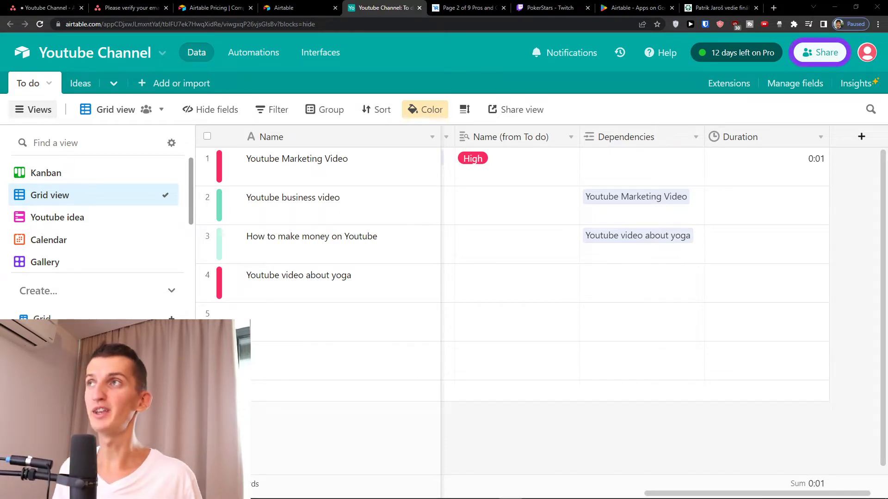
Switch to the Airtable Pricing tab to view the Free, Plus, Pro and Enterprise plans.
click(208, 7)
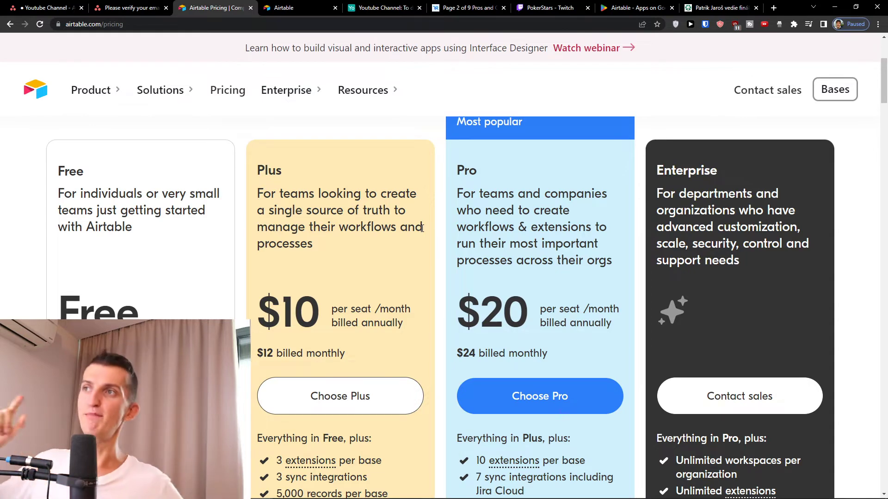
Review the plan price cards and open 'See all features and compare plans'.
scroll(423, 228, down, 5)
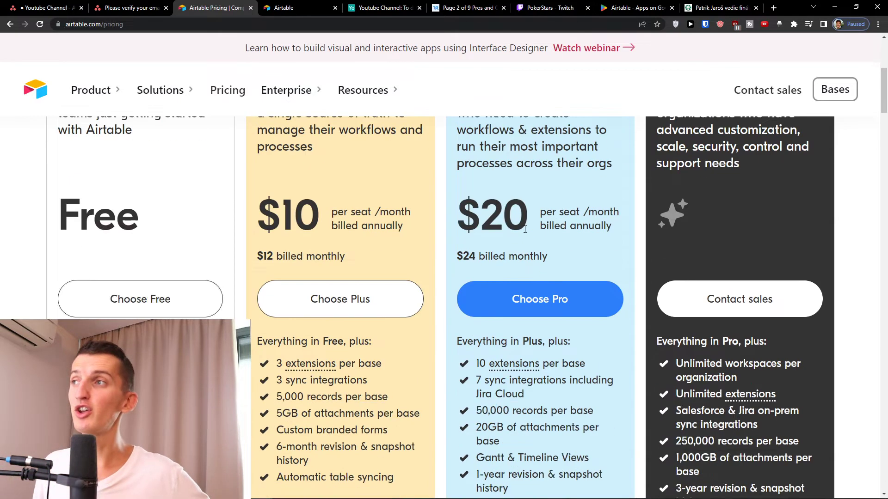
scroll(159, 303, up, 1)
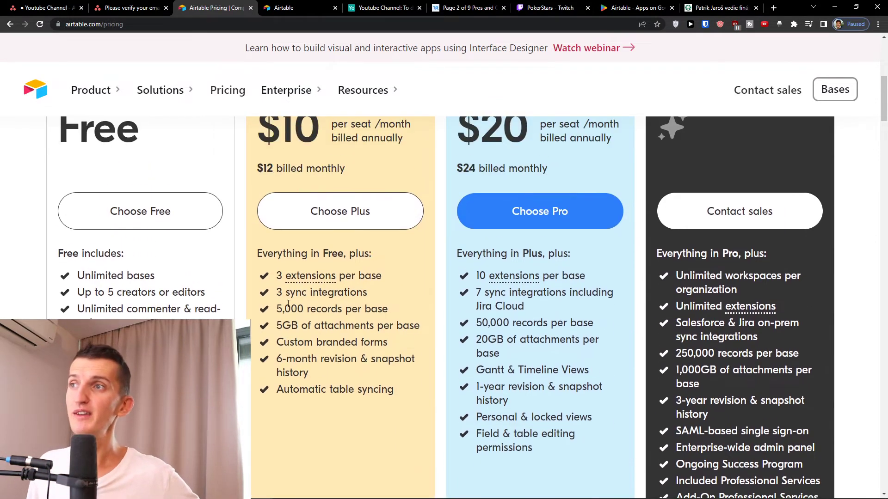
scroll(158, 303, up, 3)
scroll(280, 276, down, 6)
scroll(280, 305, up, 2)
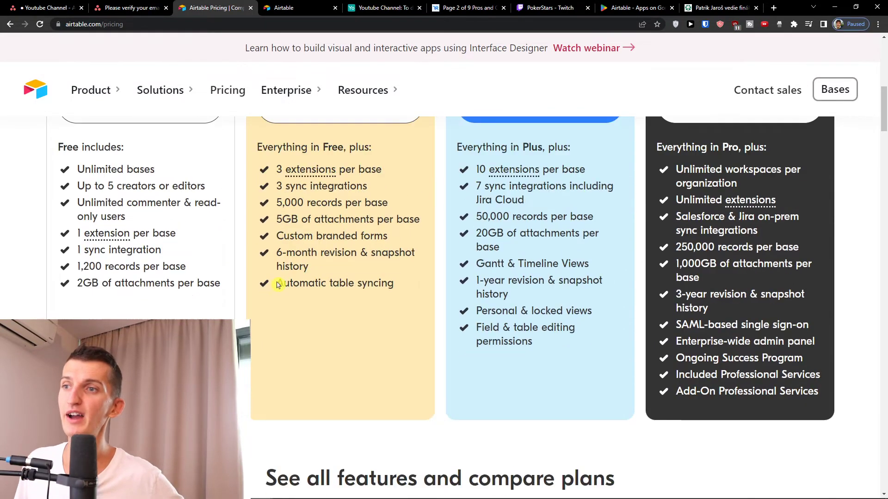
scroll(484, 331, down, 6)
scroll(416, 230, up, 2)
click(411, 272)
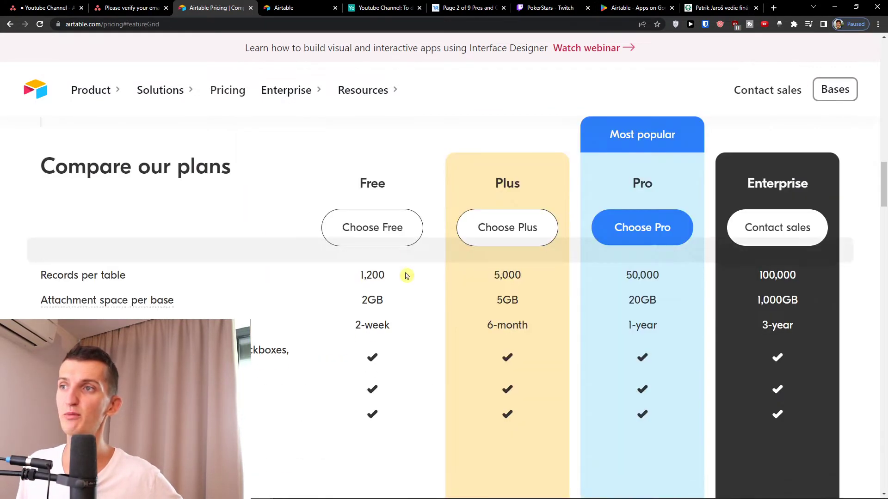
Scroll the comparison grid to Views and Extensions, where Gantt and Timeline are Pro-only.
scroll(391, 329, down, 3)
scroll(403, 359, up, 5)
scroll(356, 351, down, 3)
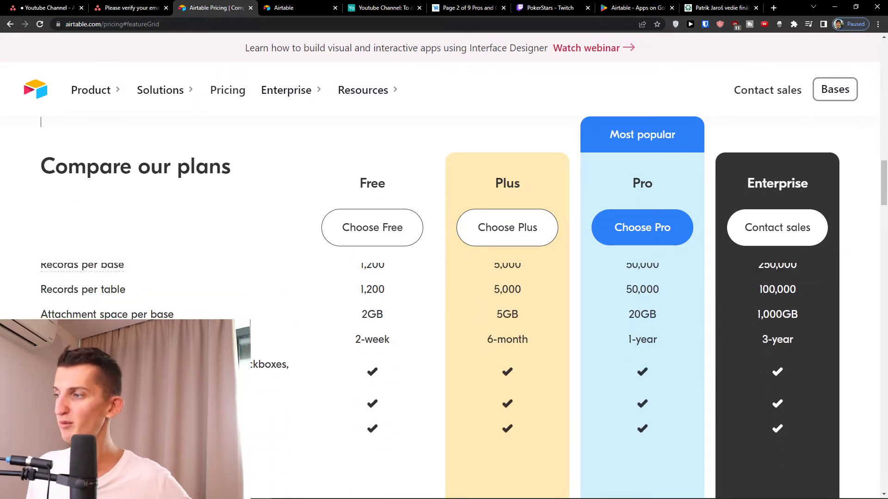
scroll(292, 347, up, 2)
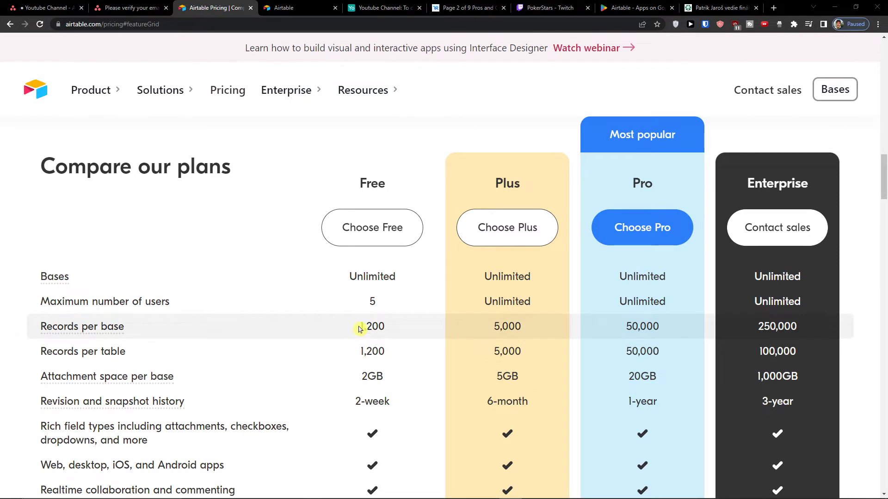
scroll(370, 309, down, 2)
scroll(356, 319, down, 4)
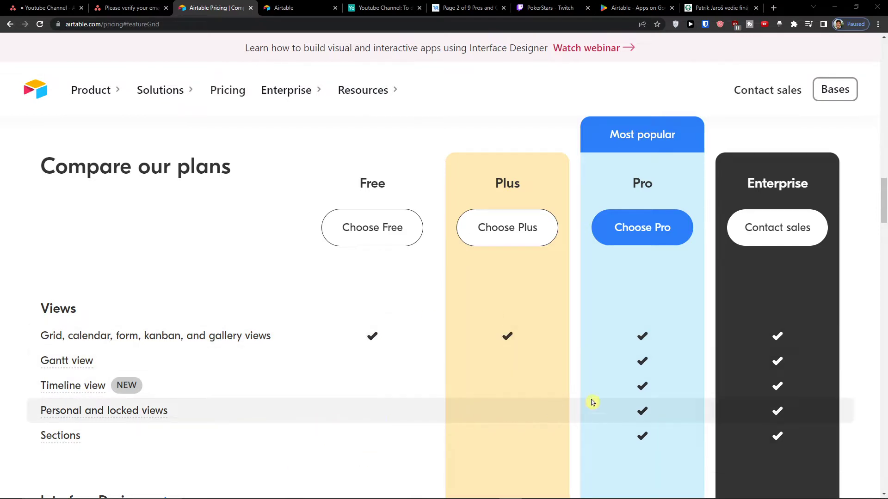
scroll(647, 381, up, 3)
scroll(647, 380, down, 7)
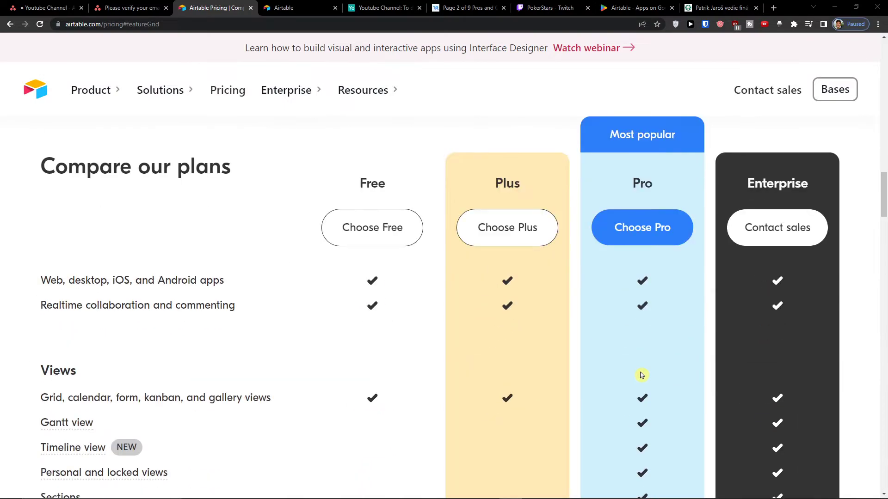
scroll(638, 369, up, 10)
scroll(541, 333, up, 10)
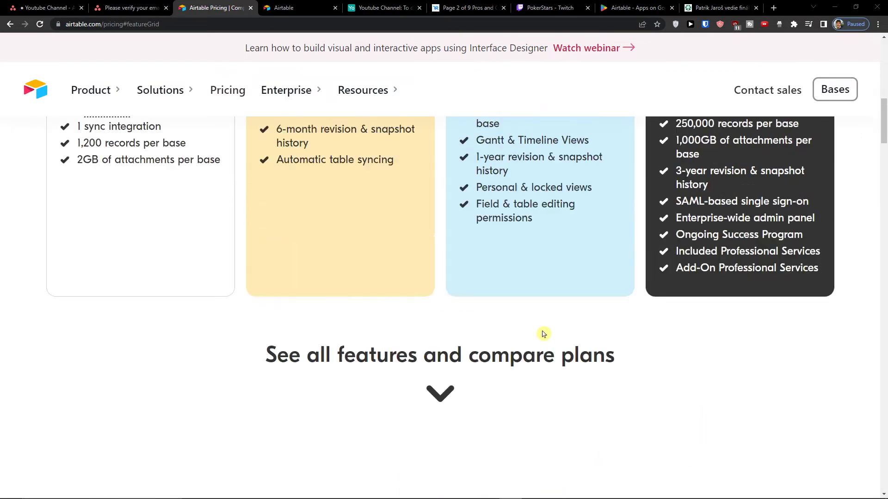
scroll(512, 323, down, 14)
scroll(511, 324, down, 6)
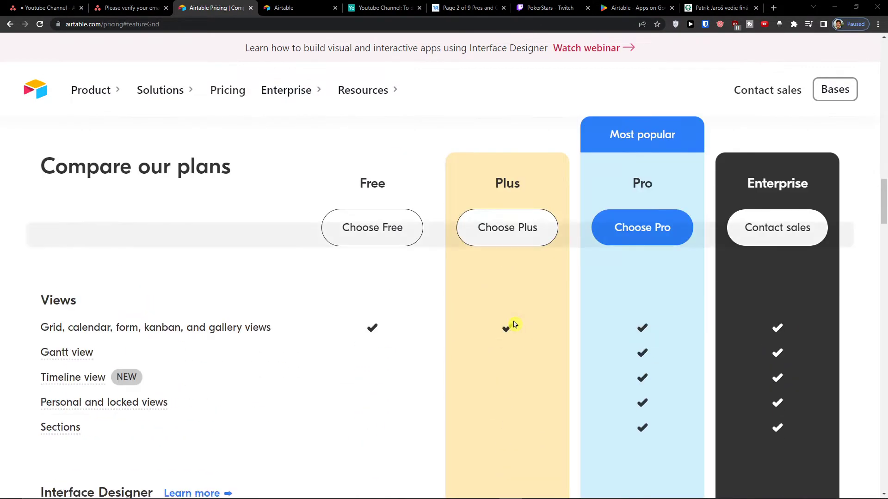
scroll(515, 323, up, 3)
scroll(518, 325, down, 3)
scroll(518, 324, up, 3)
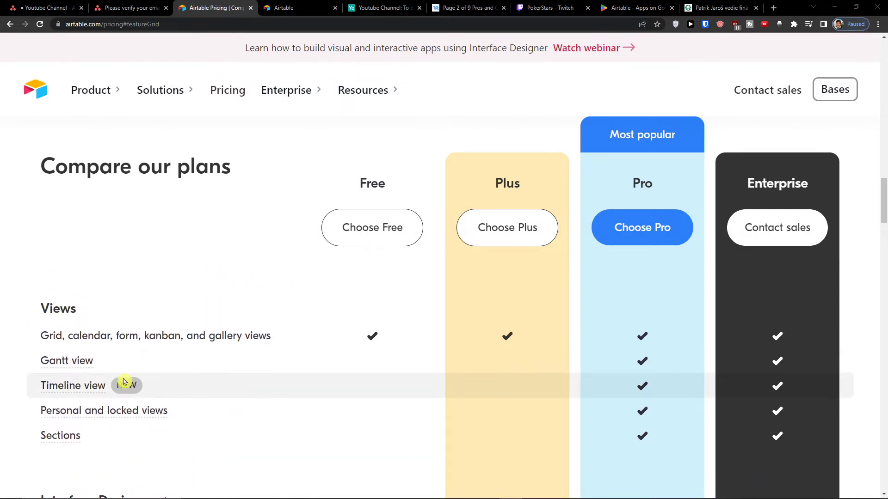
scroll(292, 396, down, 6)
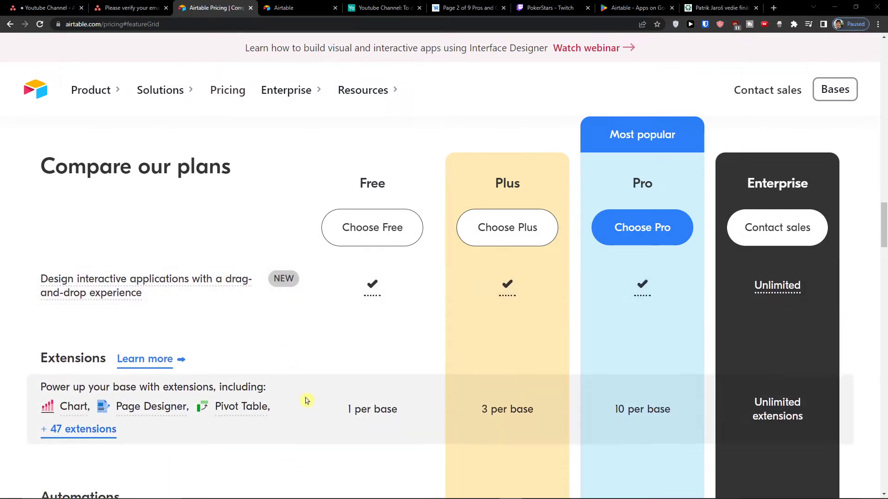
Review the remaining comparison rows and plan limits, from 1,200 to 50,000 records per base.
scroll(300, 398, down, 4)
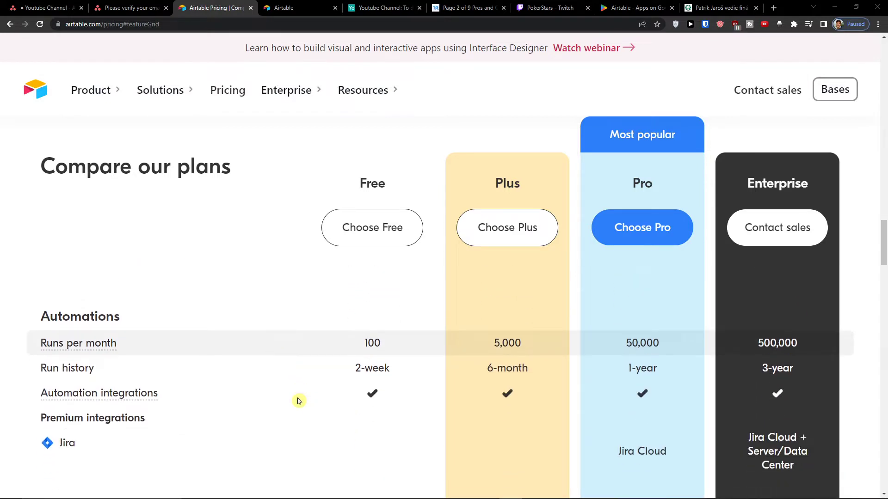
scroll(373, 289, down, 5)
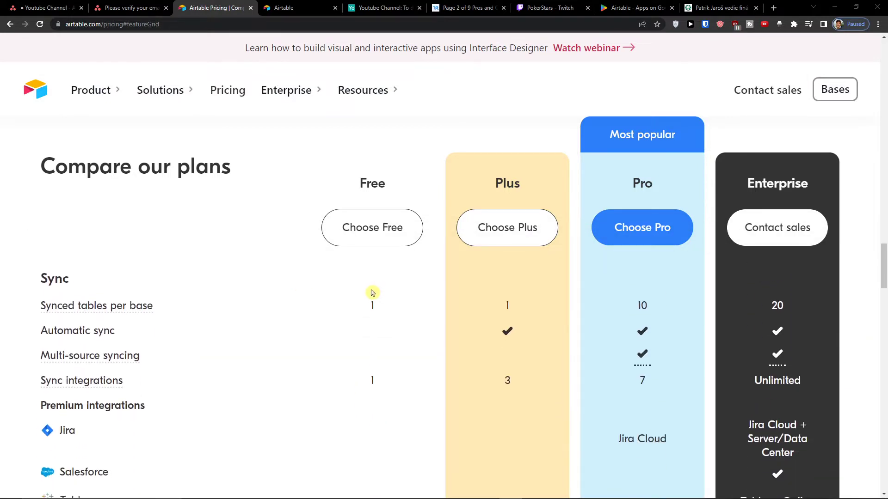
scroll(371, 293, down, 10)
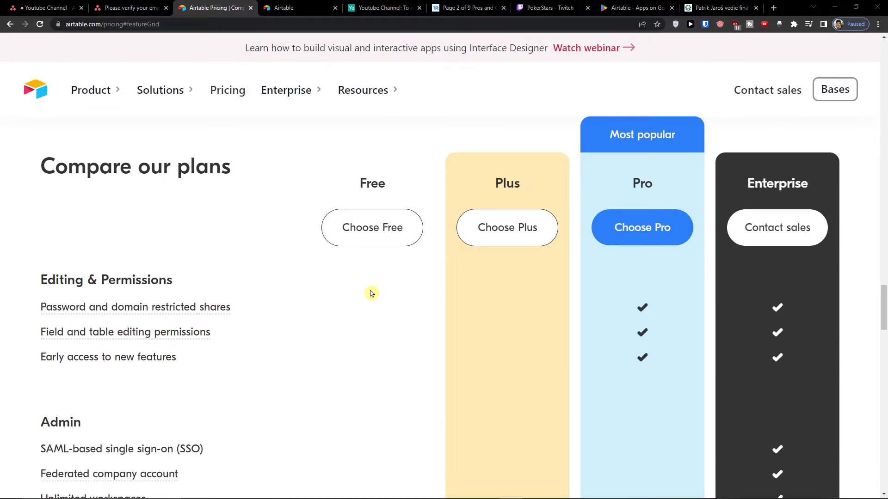
scroll(372, 293, down, 5)
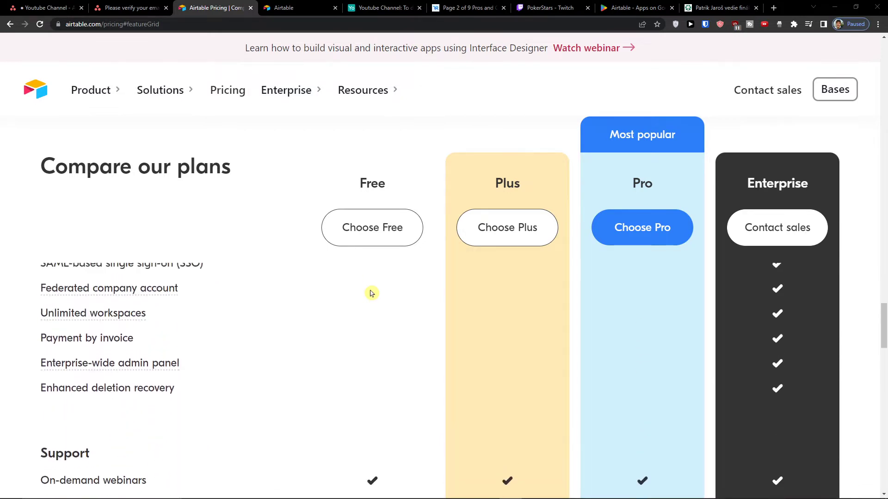
scroll(371, 293, down, 5)
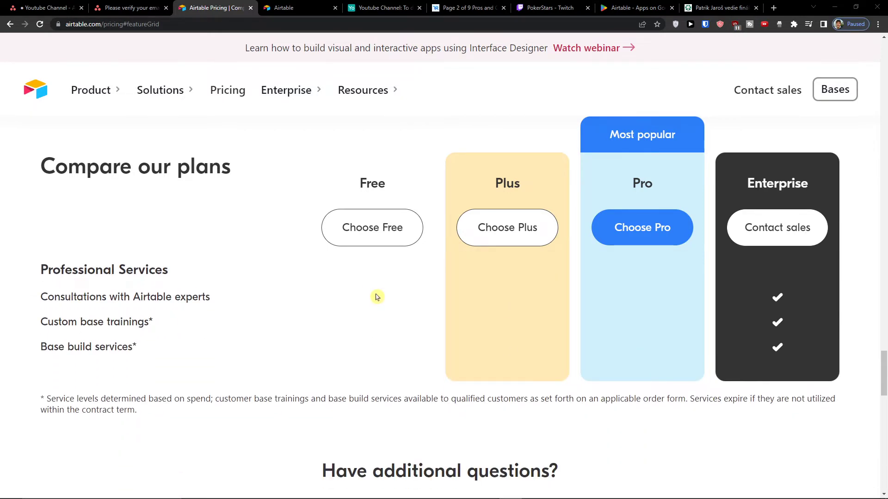
scroll(383, 298, up, 15)
scroll(390, 295, up, 8)
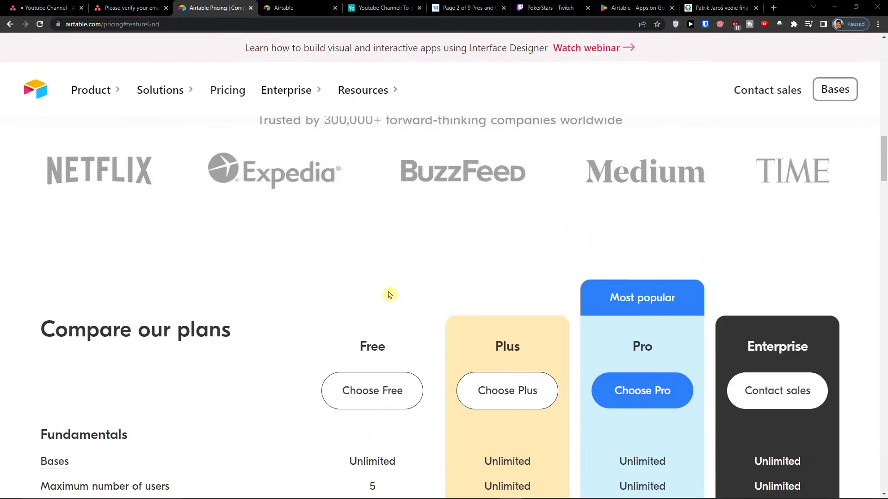
scroll(284, 284, down, 2)
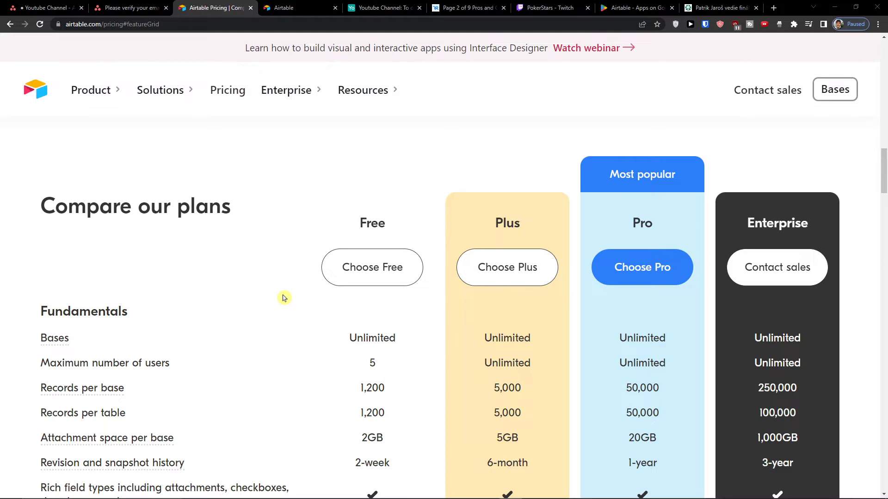
scroll(284, 298, up, 10)
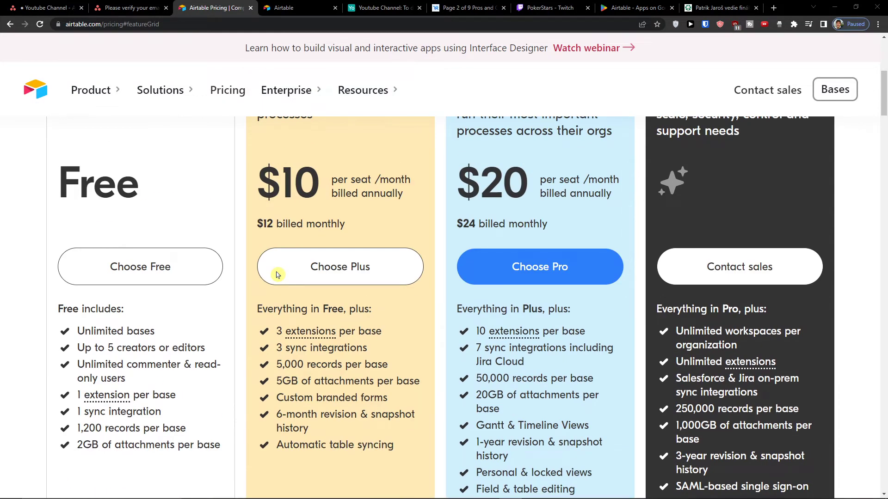
scroll(362, 232, up, 4)
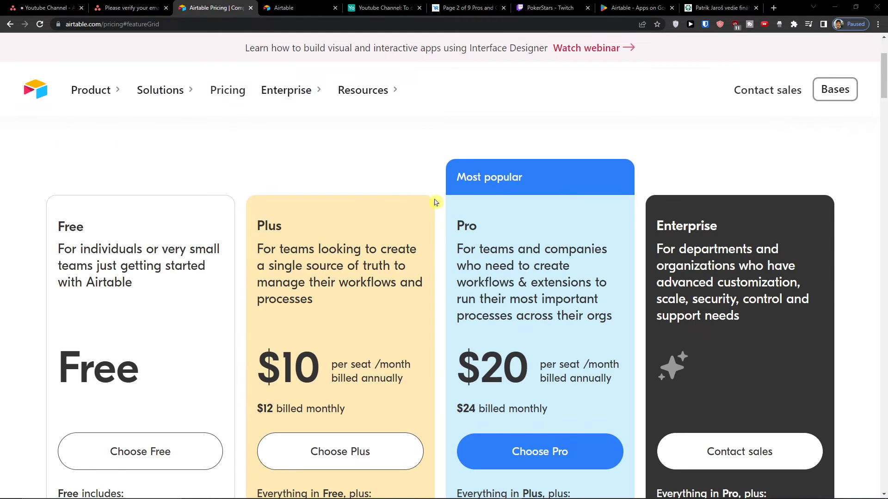
scroll(469, 250, down, 3)
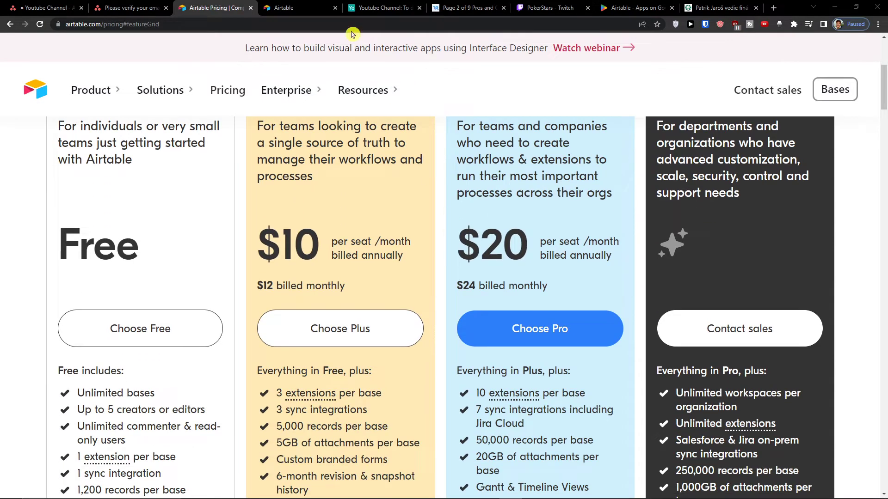
mouse_move(296, 5)
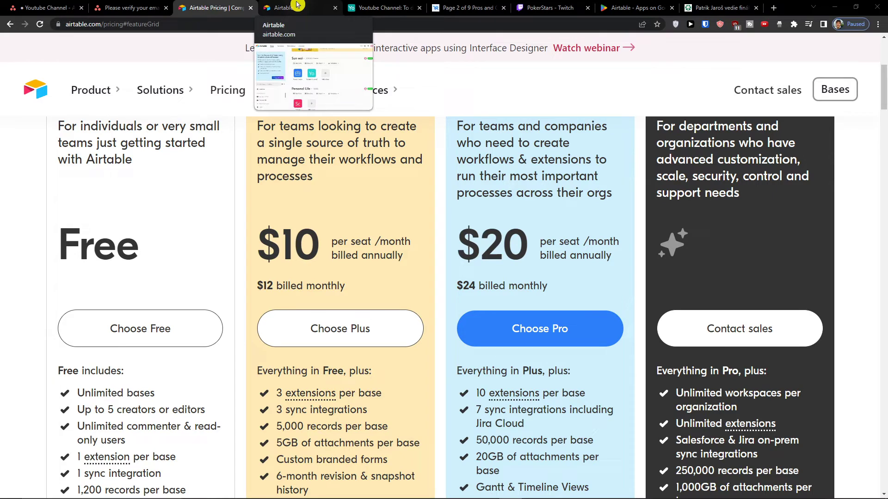
Return to the Airtable home tab and browse the workspaces and their bases.
click(296, 4)
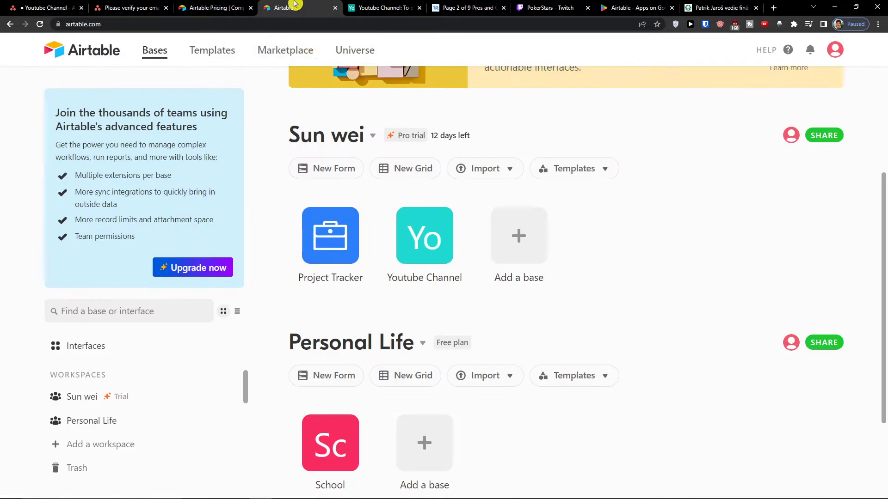
scroll(327, 187, down, 2)
scroll(327, 187, down, 3)
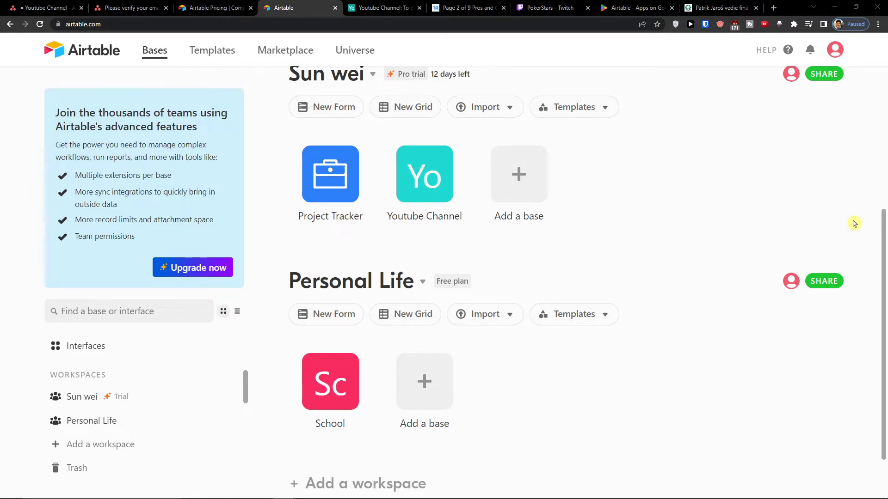
scroll(740, 257, up, 1)
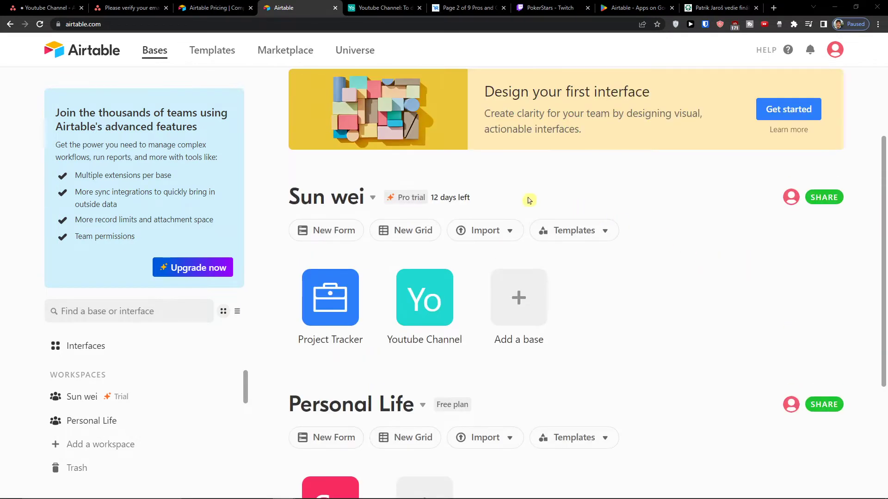
scroll(363, 201, down, 1)
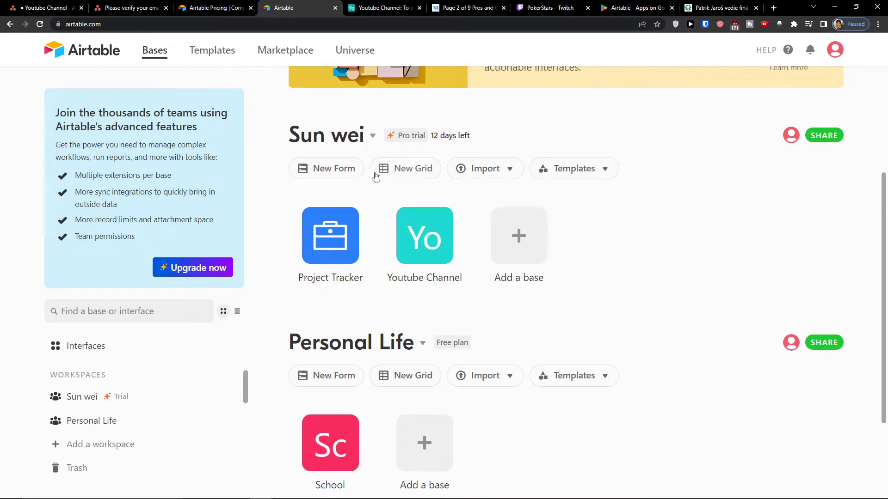
Check the trial workspace's options, then open the Youtube Channel base.
click(373, 137)
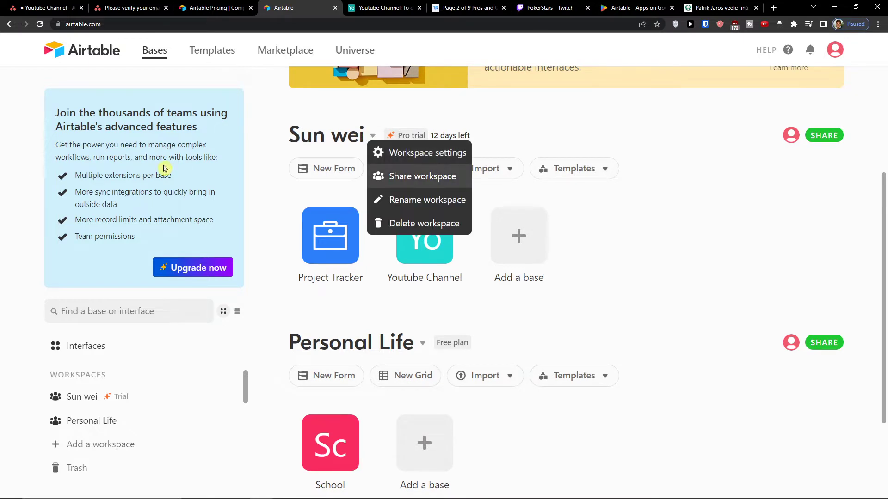
click(276, 168)
scroll(276, 168, up, 2)
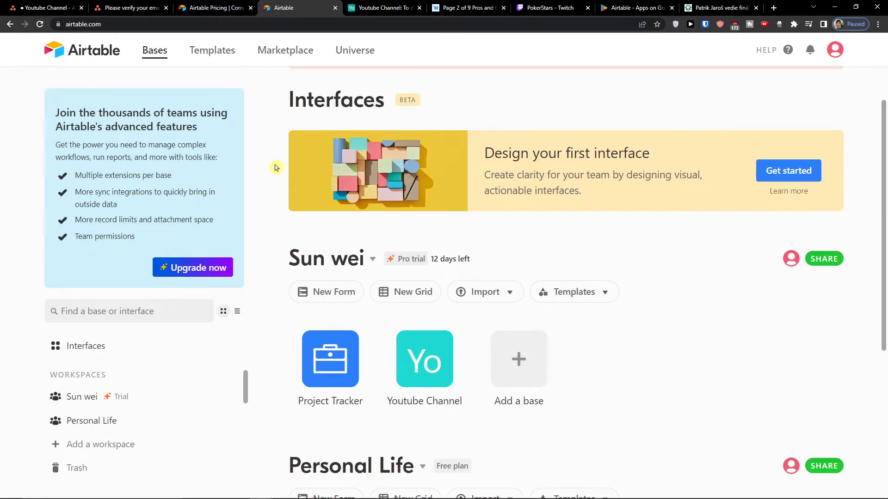
scroll(564, 356, down, 1)
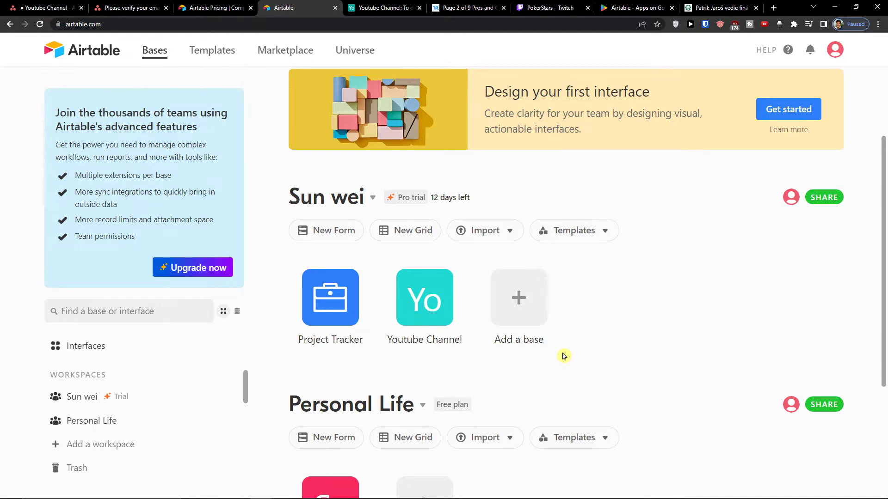
click(434, 304)
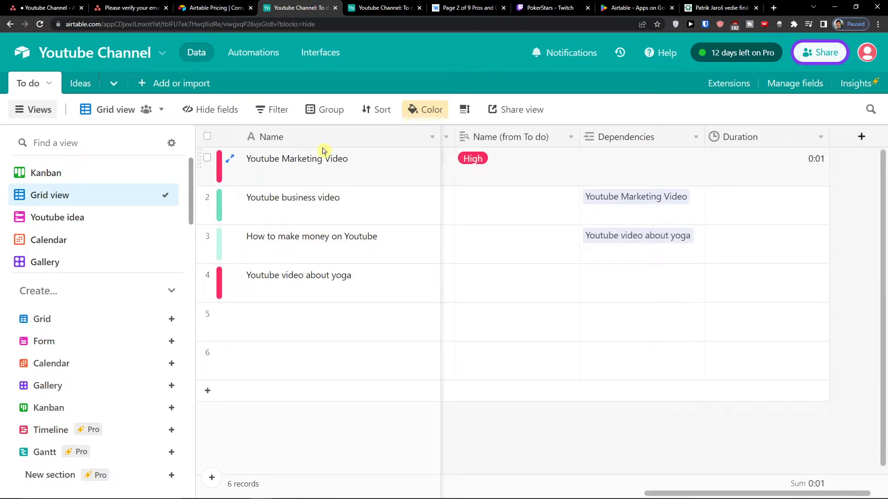
Peek at the Add or import options, browse the To do grid, and begin a new Form view.
click(165, 82)
click(165, 84)
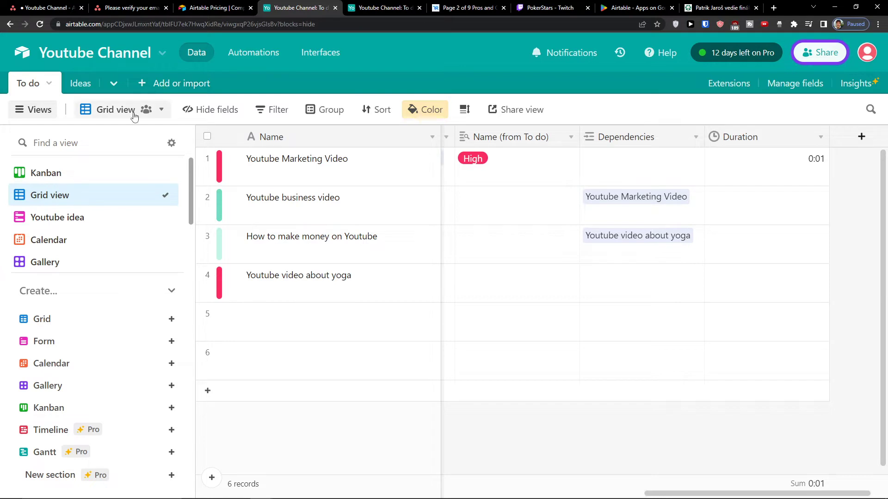
scroll(109, 194, down, 2)
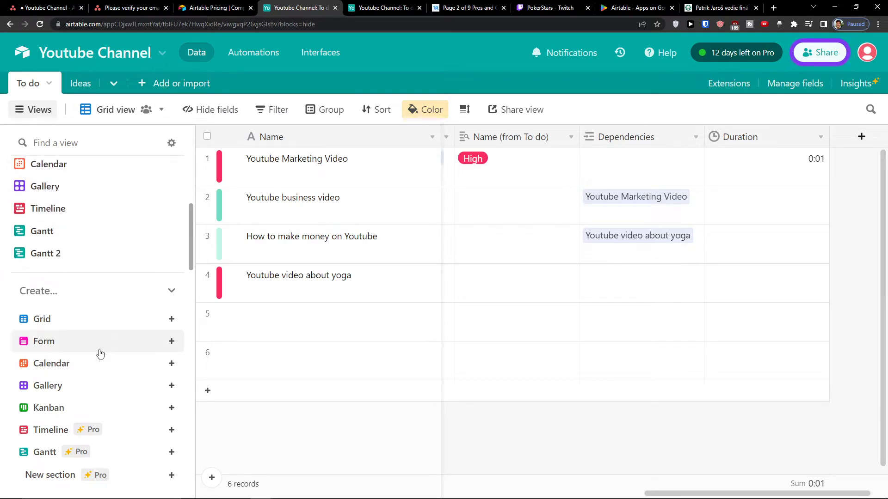
mouse_move(115, 327)
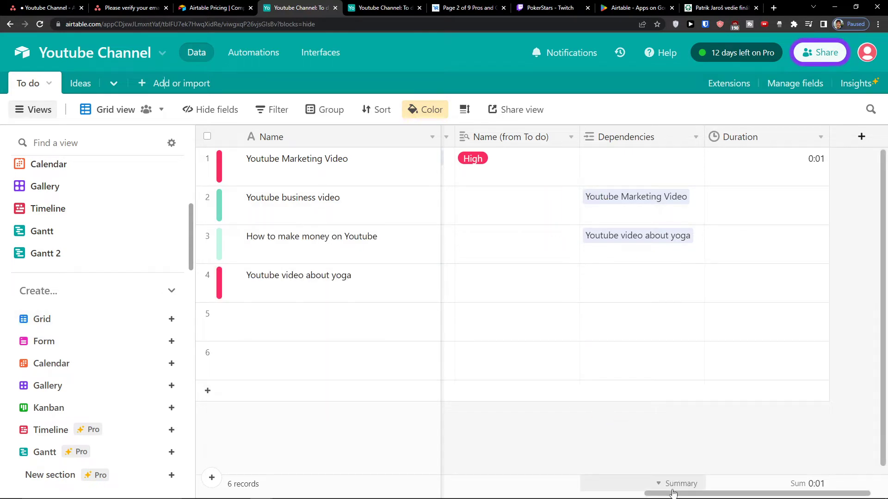
drag(672, 493, 456, 496)
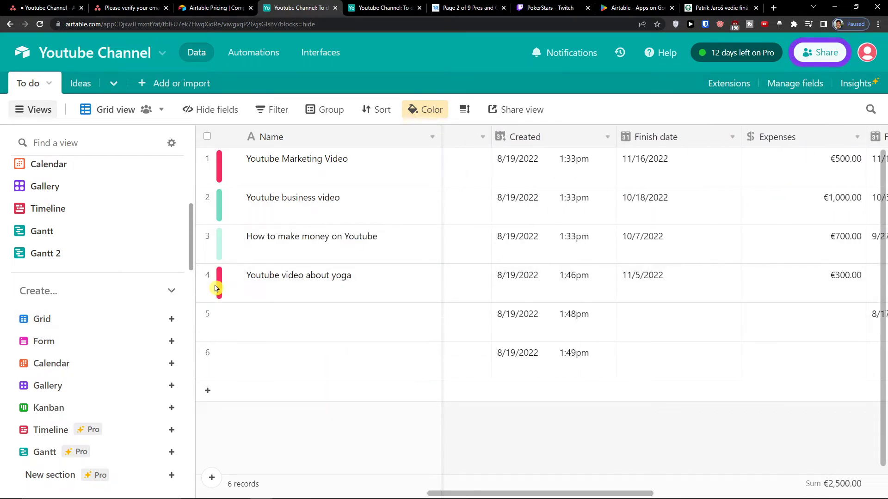
scroll(151, 218, up, 2)
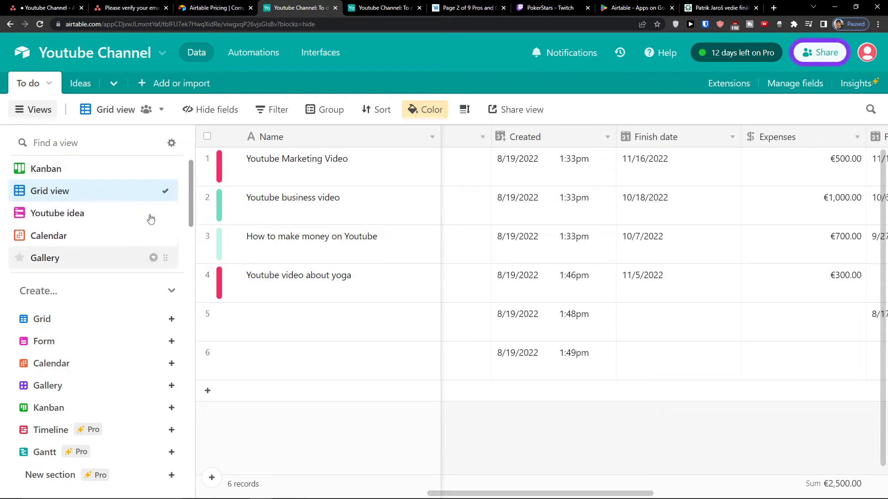
click(79, 341)
Preview the Youtube idea form's questions, then return to the To do table's Grid view.
click(60, 221)
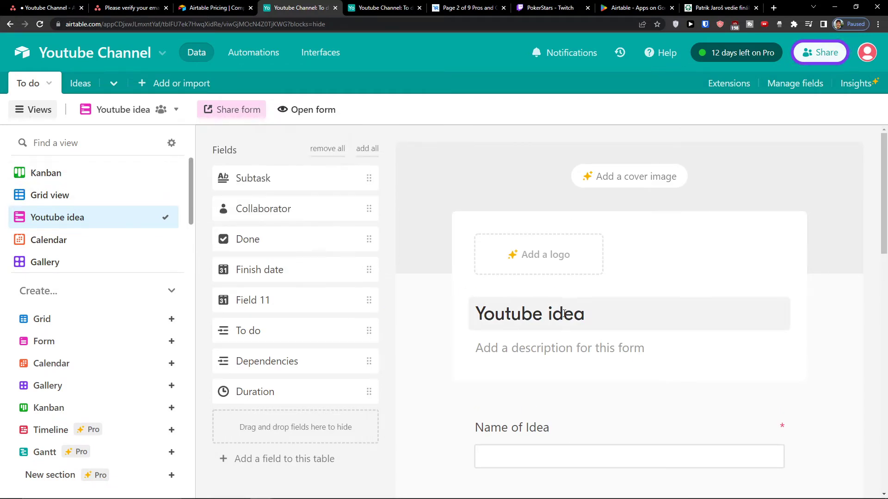
scroll(555, 296, down, 5)
scroll(555, 319, down, 2)
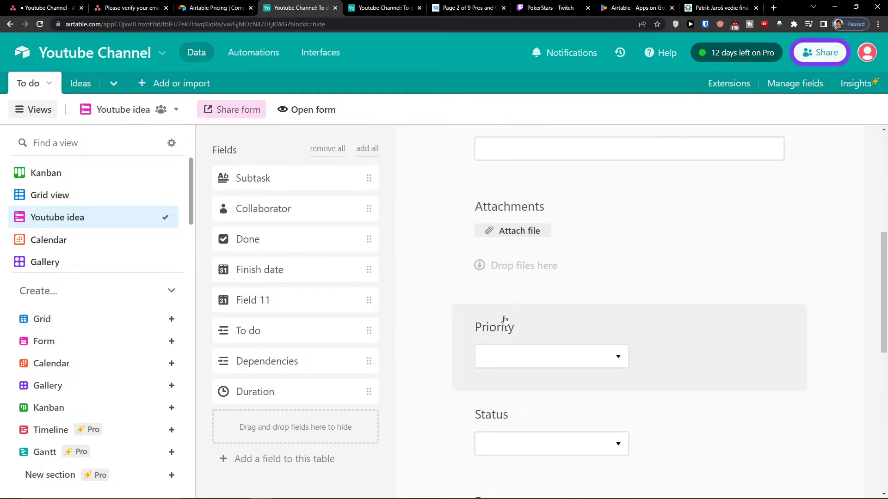
scroll(699, 387, down, 5)
scroll(695, 383, up, 10)
scroll(700, 384, up, 2)
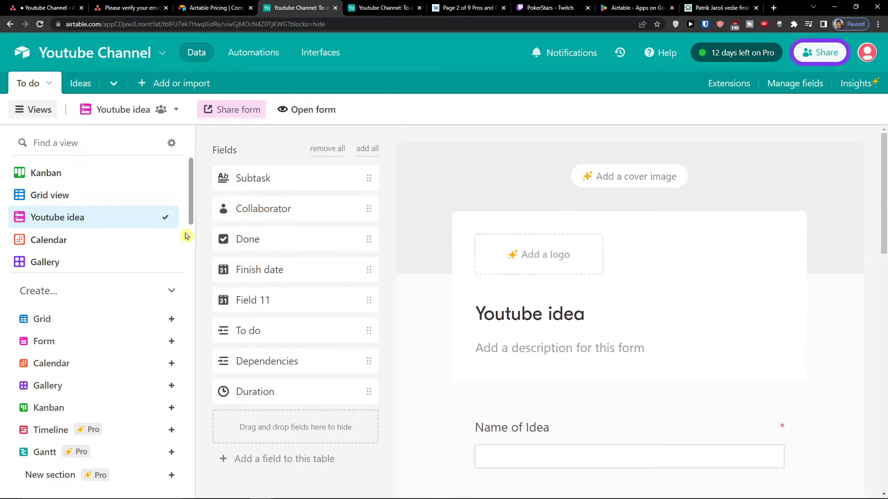
click(97, 196)
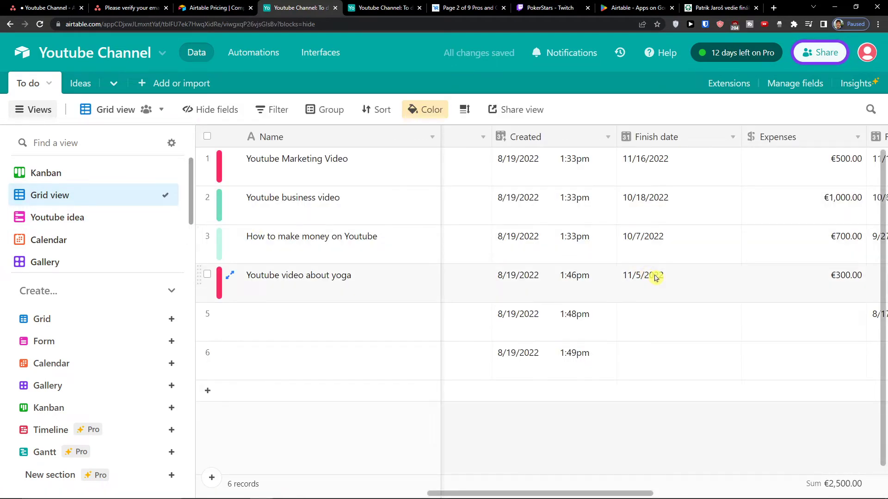
Show the To do table as a Kanban board stacked by Priority.
click(81, 182)
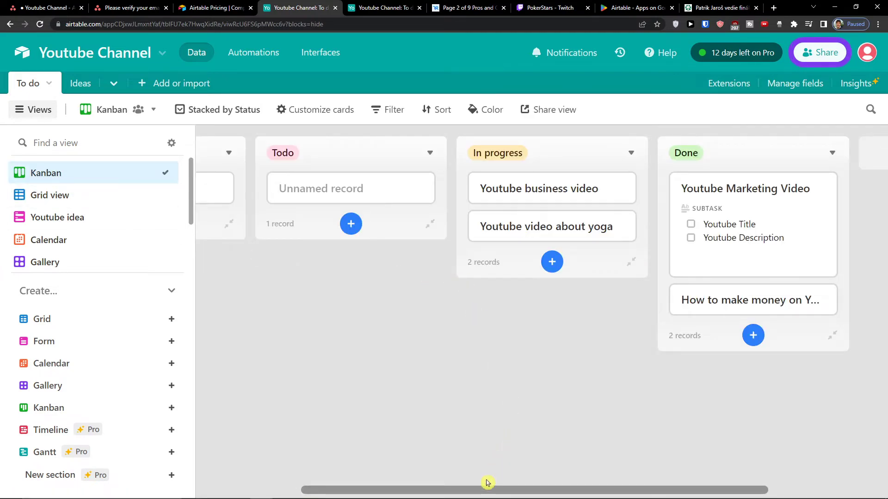
drag(484, 492, 589, 429)
click(220, 112)
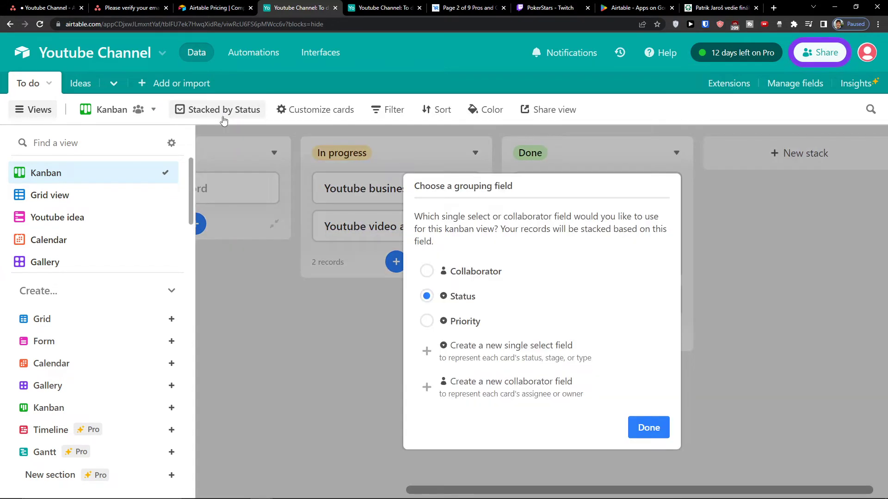
click(202, 116)
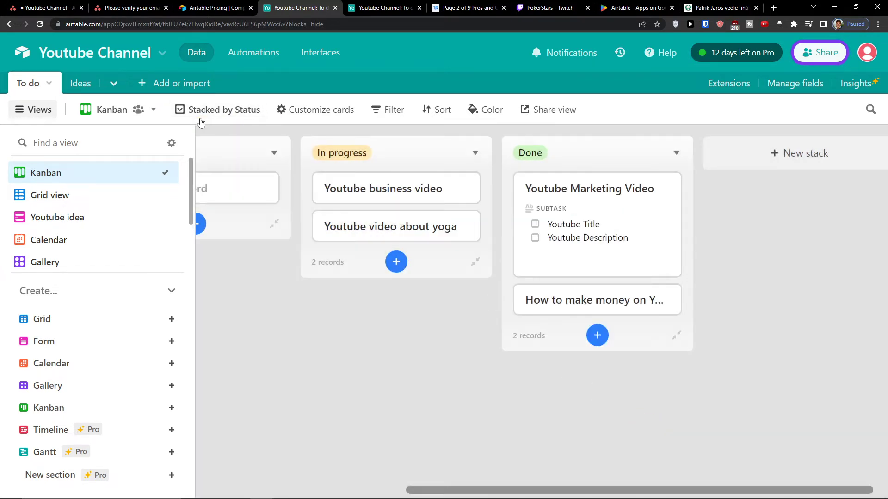
click(202, 119)
click(423, 321)
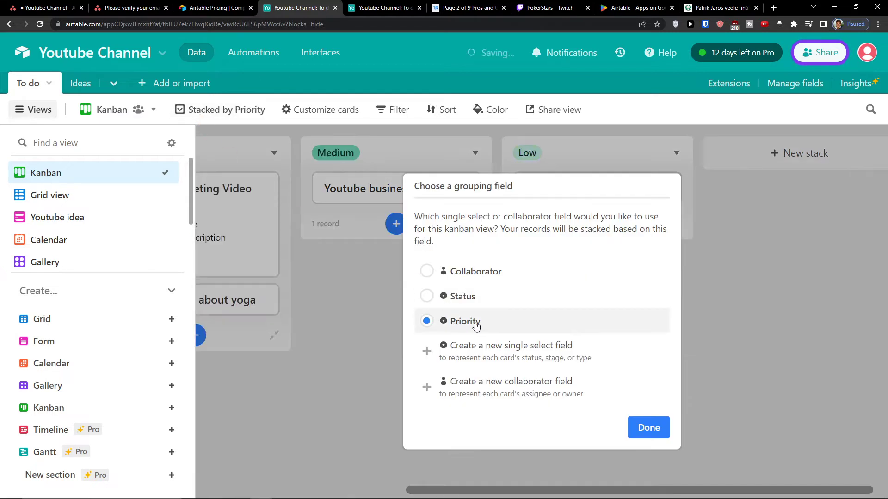
click(662, 425)
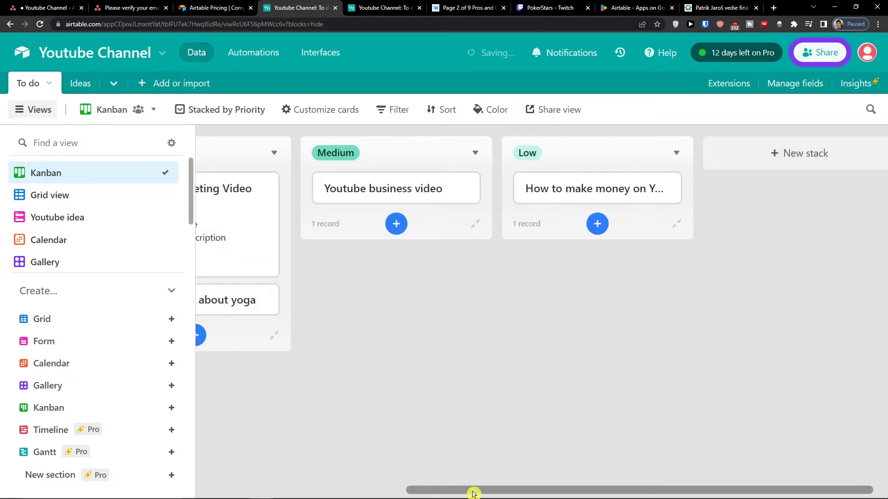
Restack the Kanban board by Status.
drag(473, 492, 357, 492)
click(207, 111)
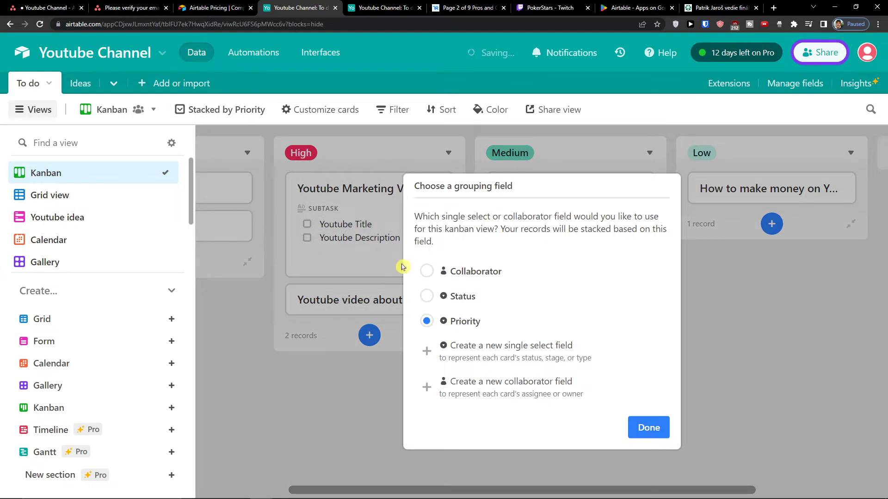
click(426, 296)
click(649, 426)
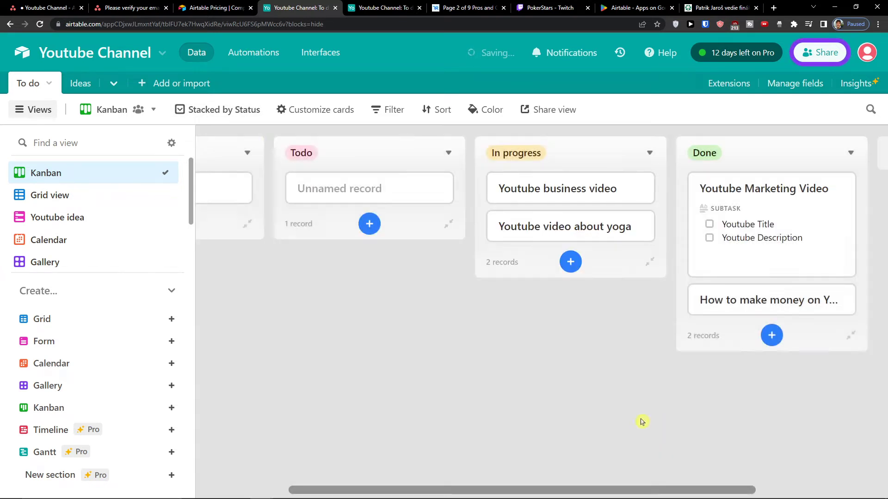
Look through the board's Filter, Sort and Color options.
click(384, 110)
click(383, 111)
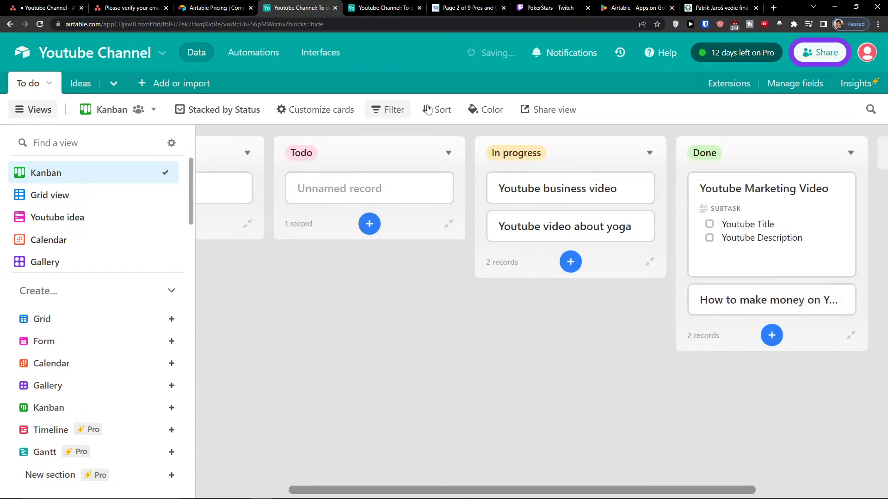
click(437, 111)
click(441, 113)
click(443, 112)
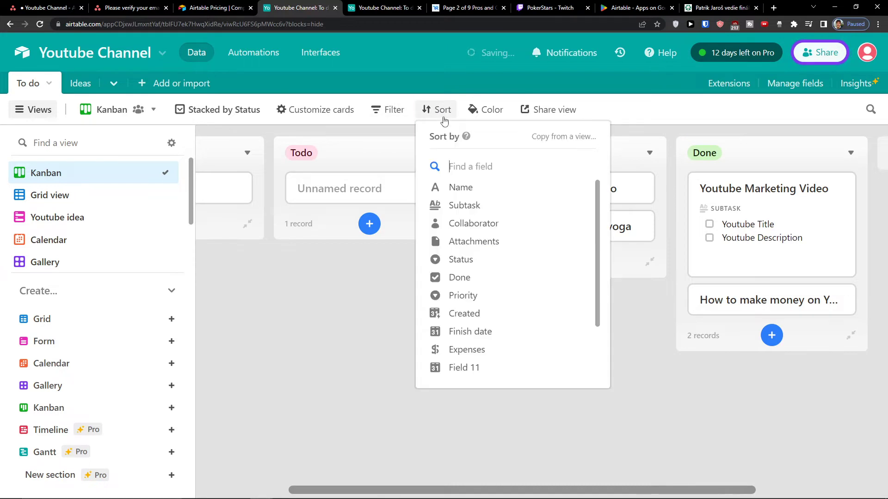
click(482, 112)
click(481, 111)
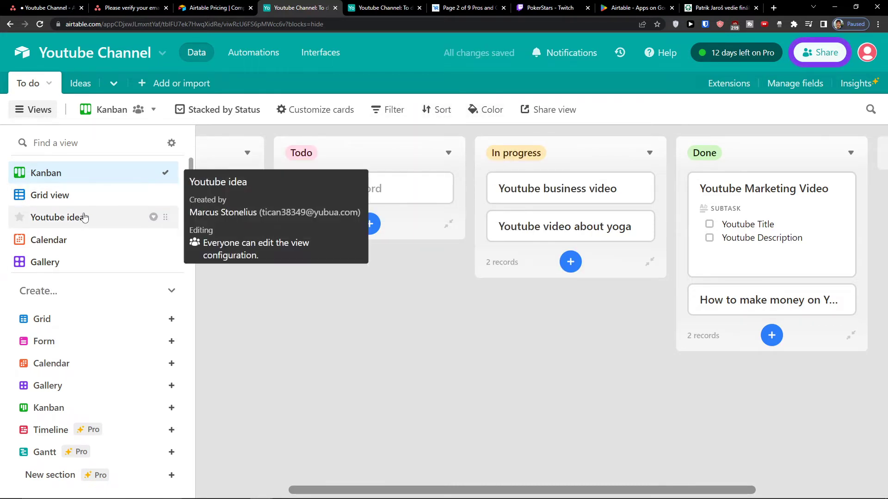
scroll(74, 230, down, 2)
Show the To do records in Calendar, then Gallery, then Timeline view grouped by Priority.
click(95, 365)
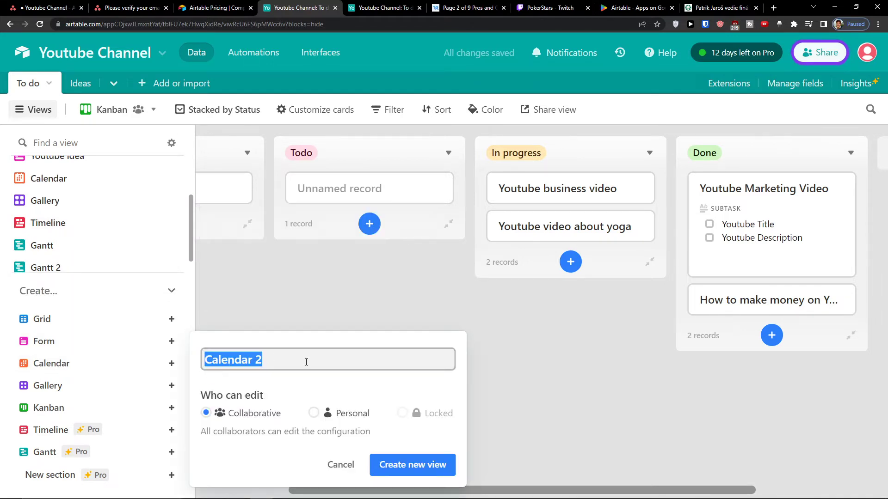
click(55, 184)
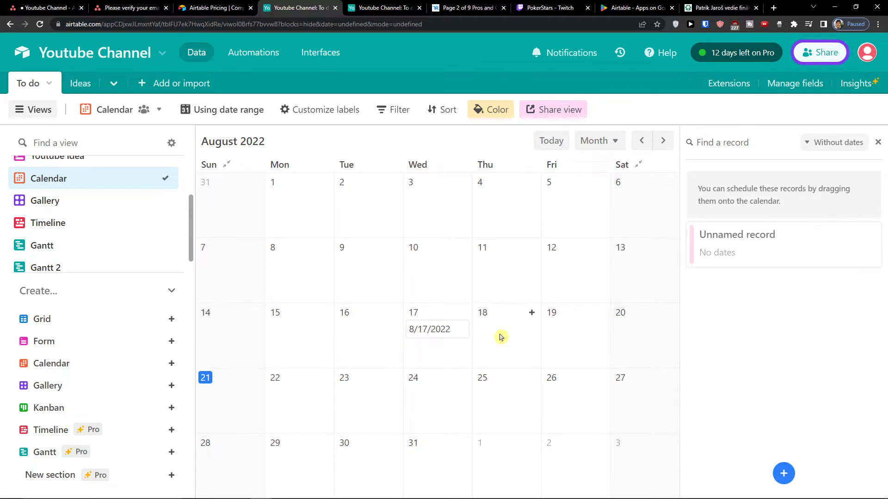
click(70, 207)
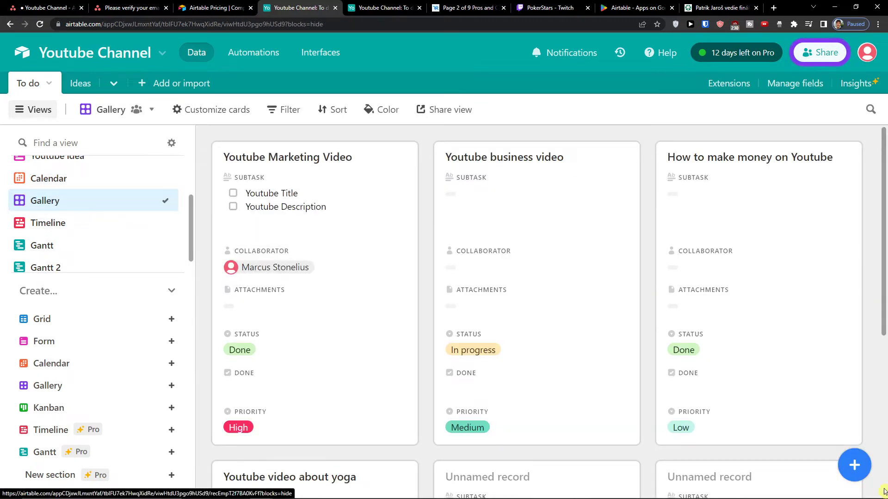
scroll(737, 419, down, 6)
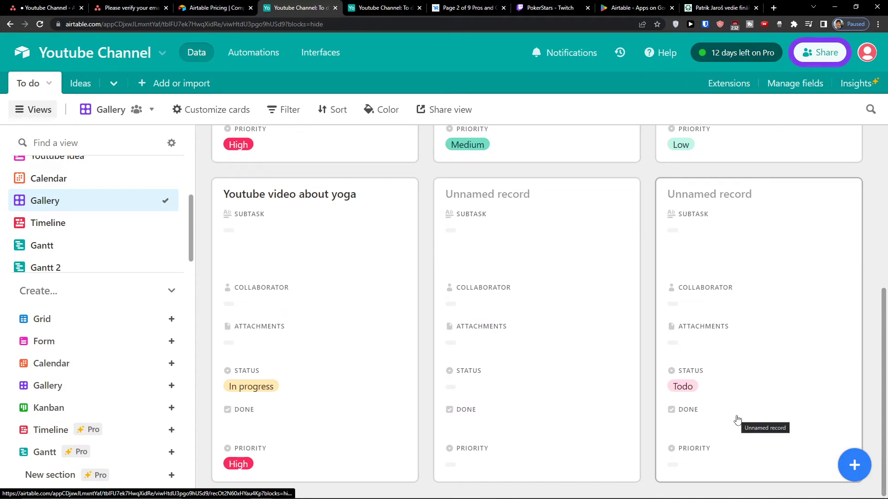
scroll(749, 417, up, 6)
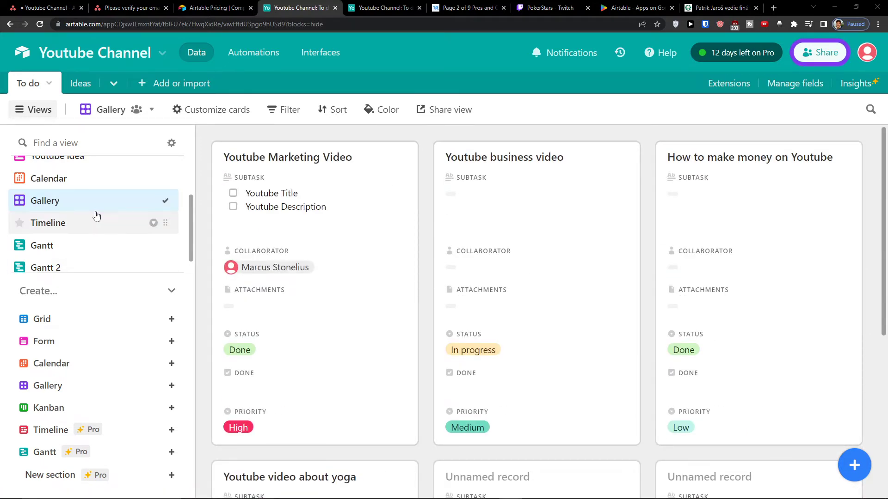
click(86, 223)
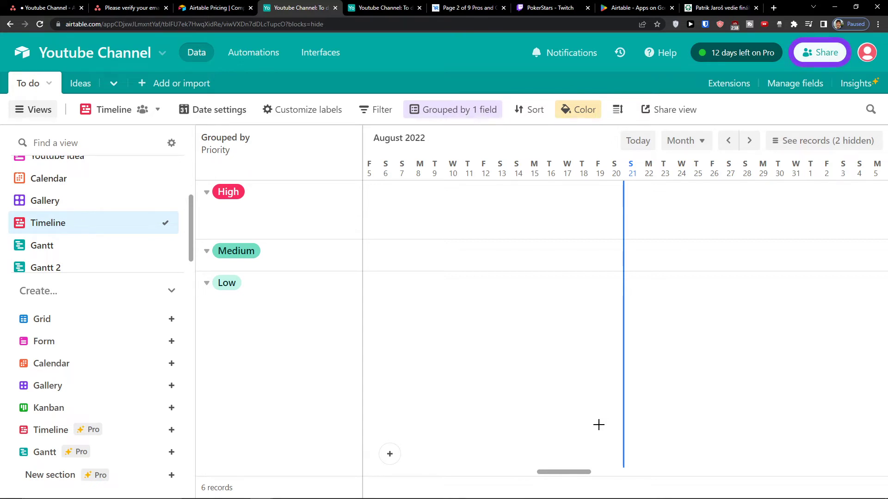
Return to the To do Grid view listing 6 records totalling €2,500.00 in expenses.
scroll(134, 208, up, 3)
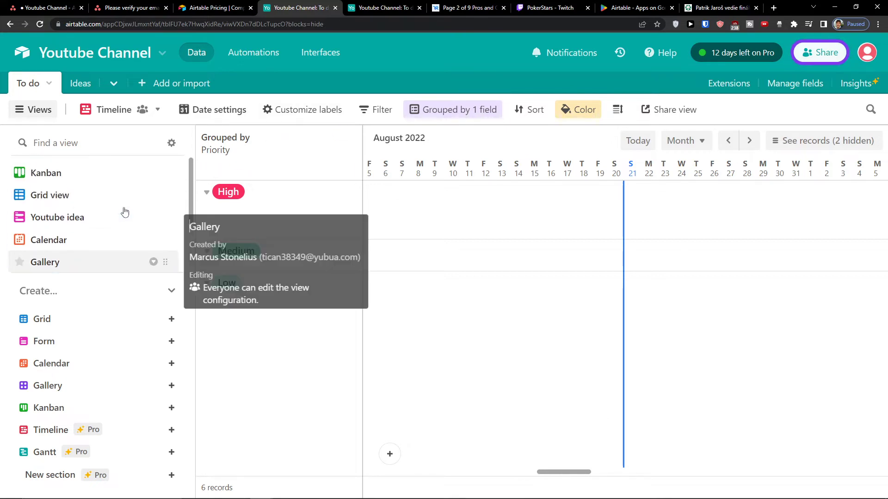
click(103, 207)
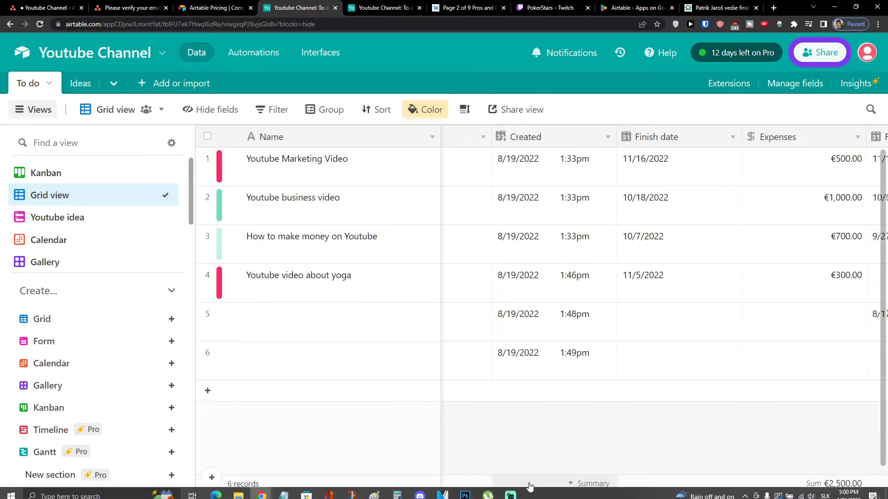
drag(529, 492, 749, 377)
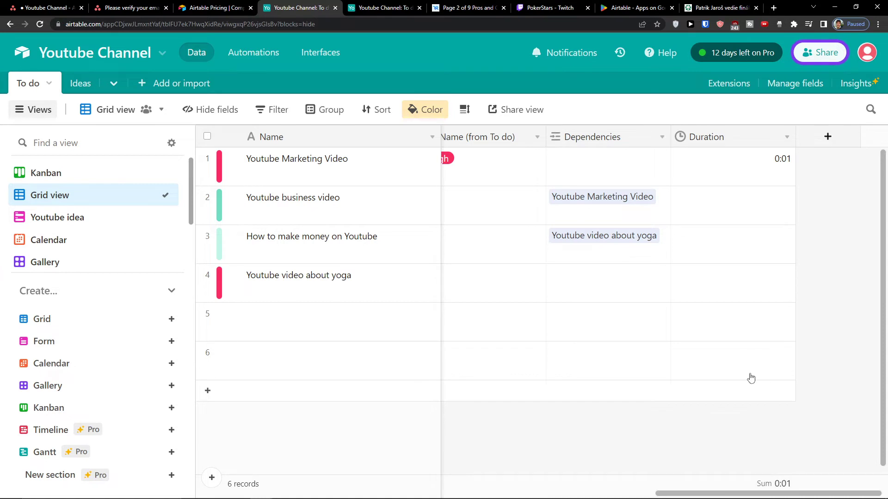
click(827, 138)
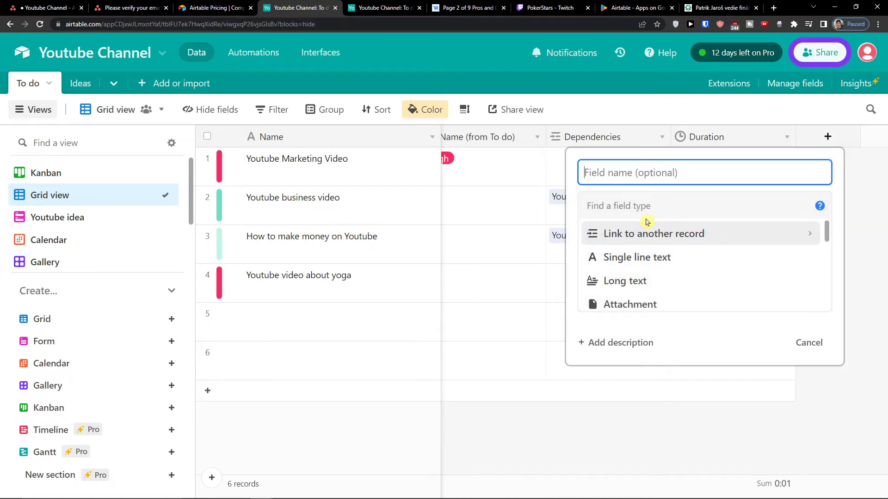
scroll(645, 245, down, 2)
scroll(644, 235, up, 2)
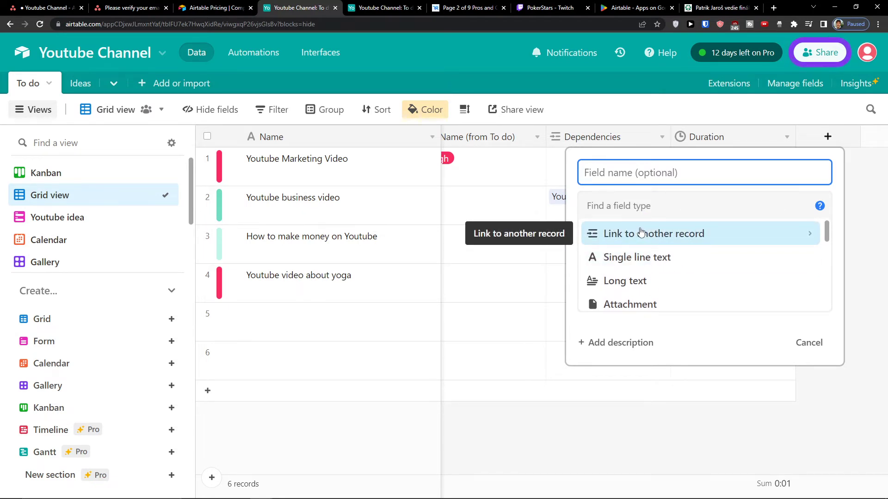
scroll(647, 240, down, 2)
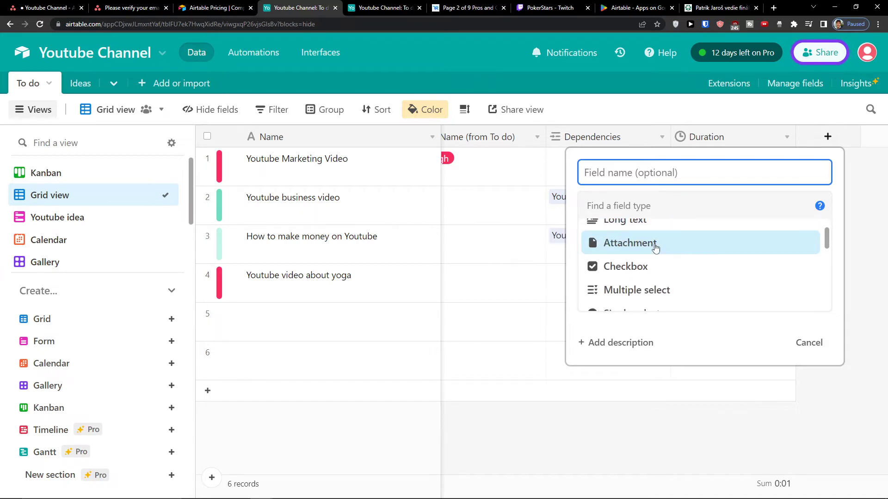
scroll(655, 253, down, 2)
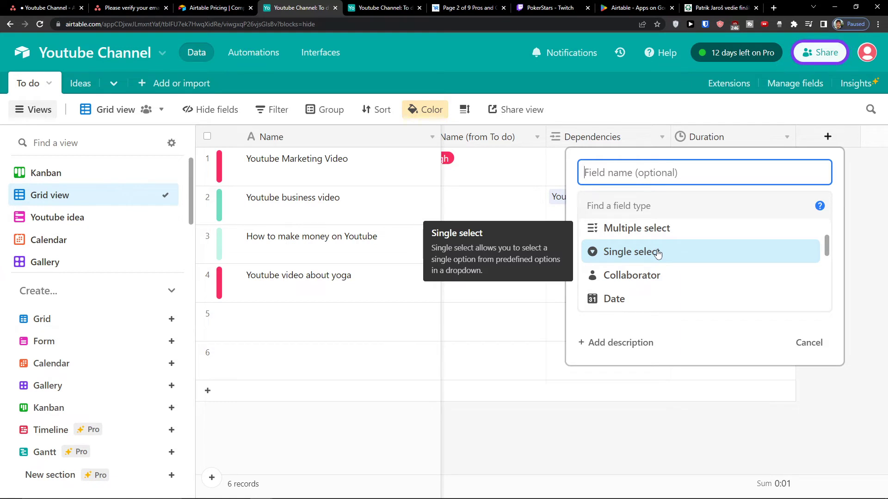
scroll(649, 263, down, 2)
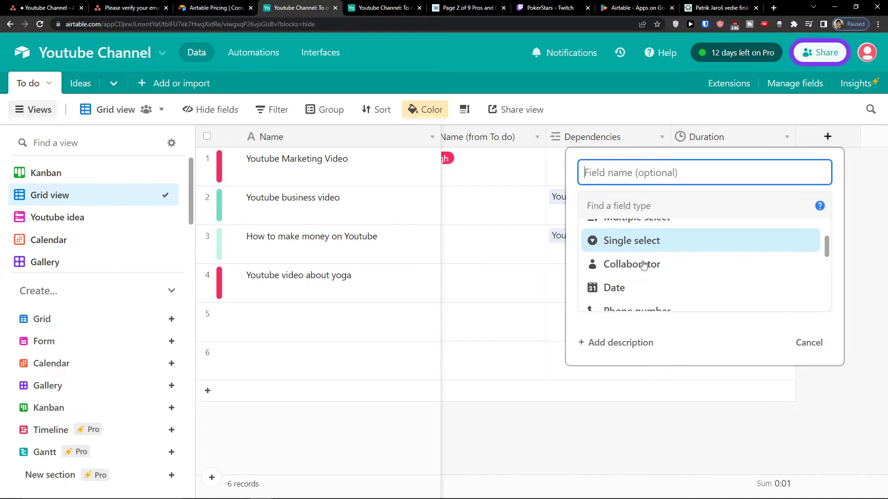
scroll(652, 264, down, 2)
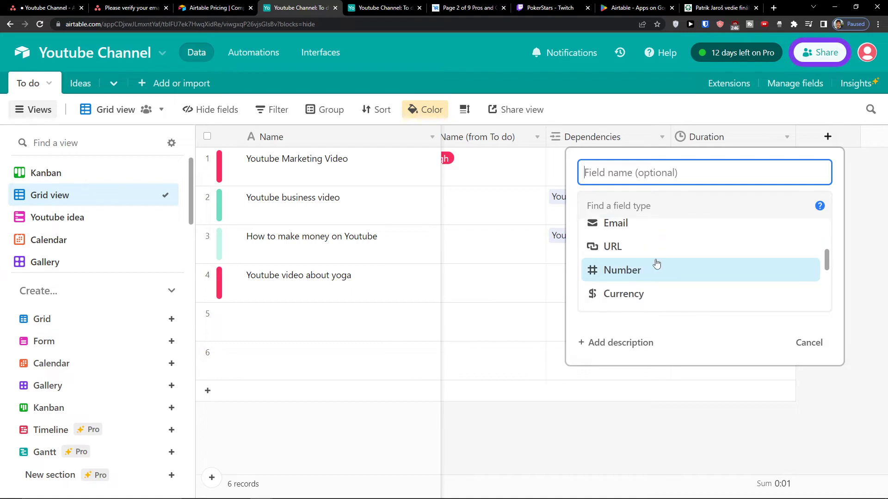
scroll(659, 262, down, 4)
scroll(660, 263, up, 2)
scroll(660, 263, down, 4)
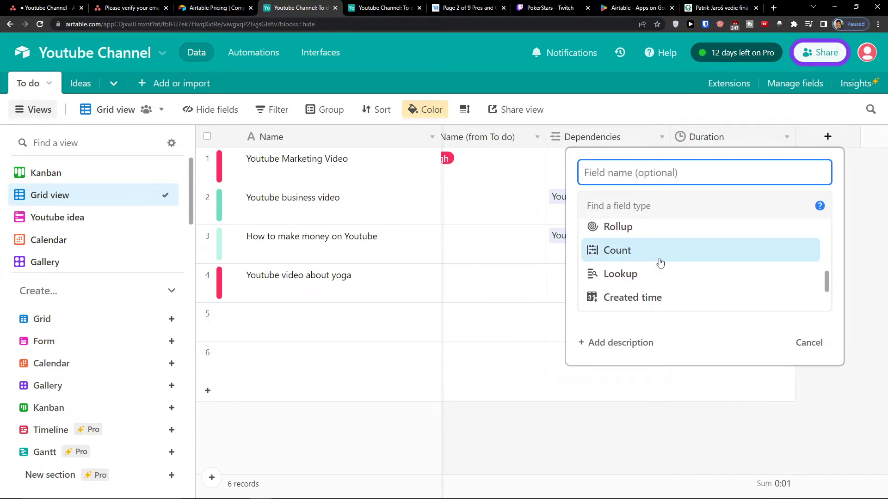
scroll(662, 261, down, 5)
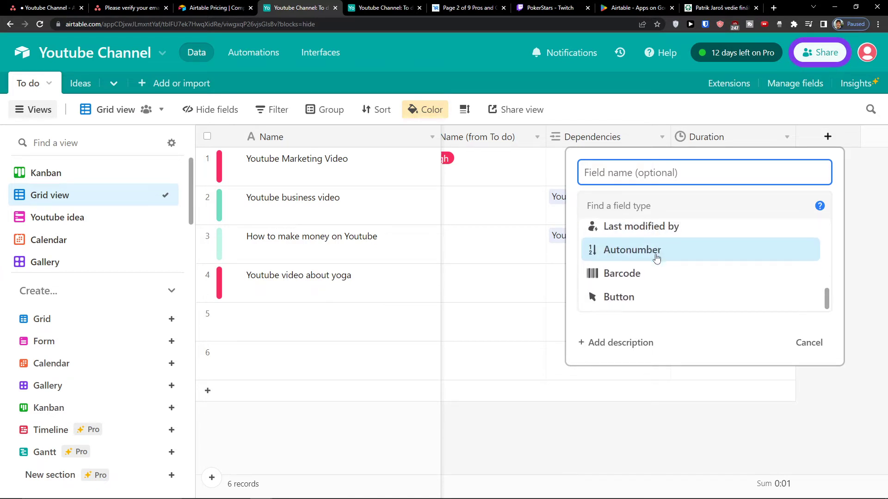
scroll(659, 259, up, 5)
scroll(657, 259, up, 10)
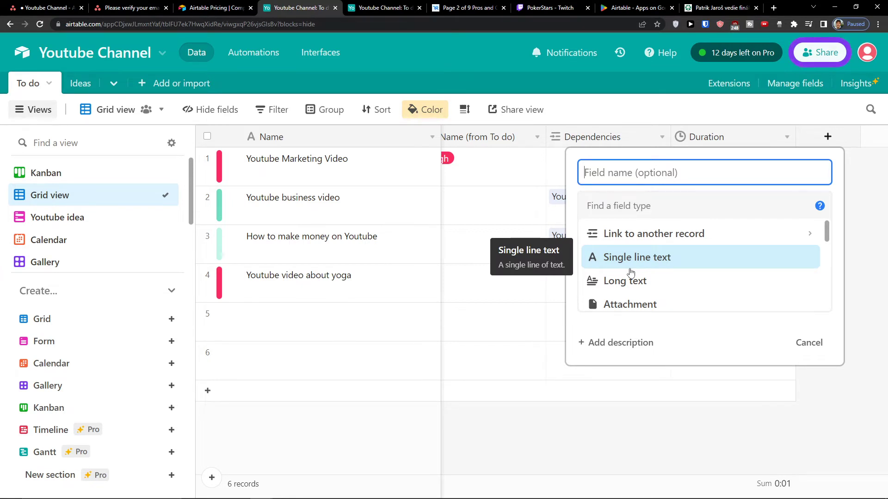
click(651, 405)
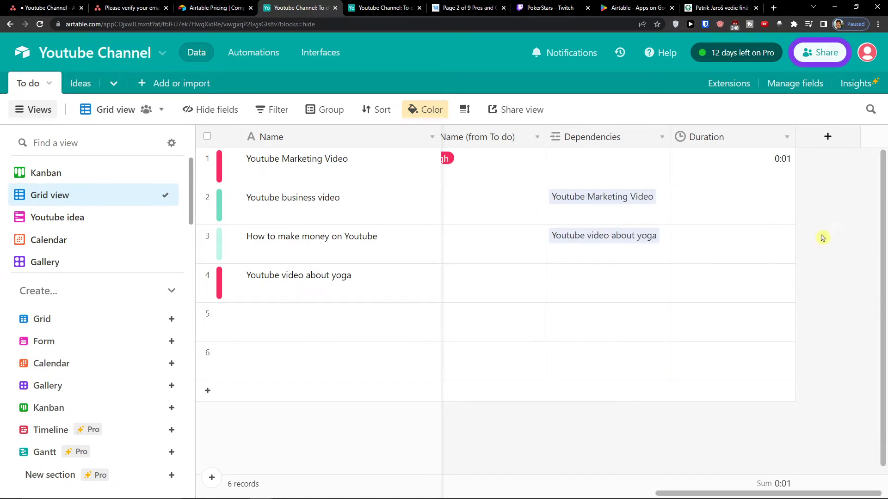
click(830, 145)
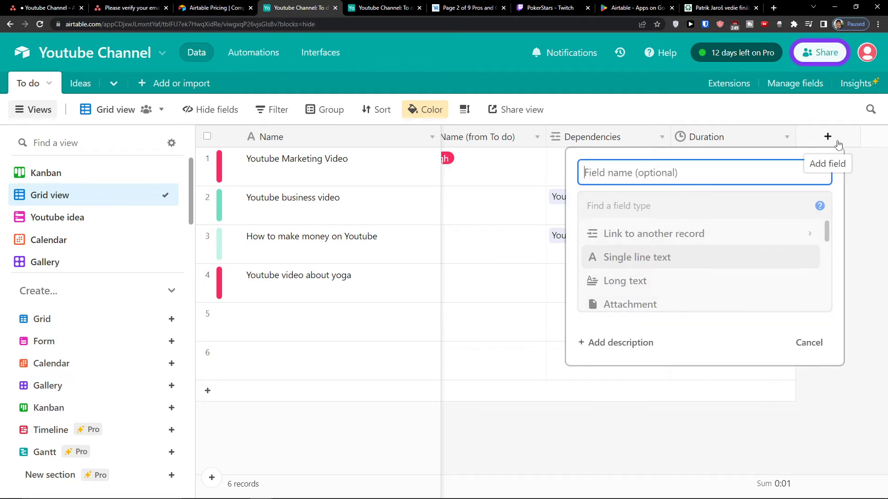
click(782, 106)
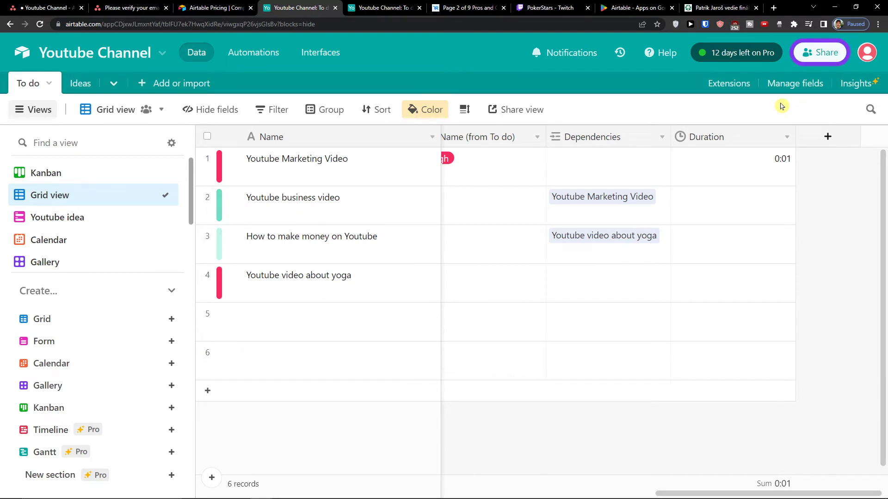
click(87, 86)
click(25, 84)
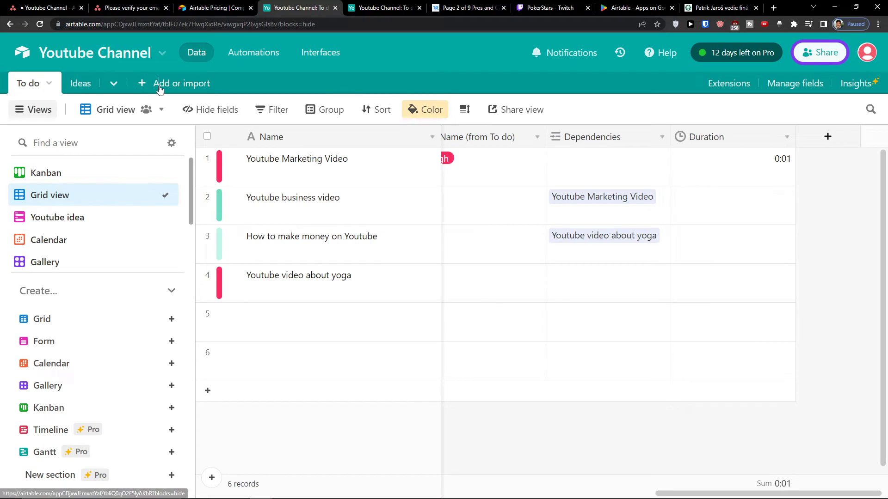
click(160, 85)
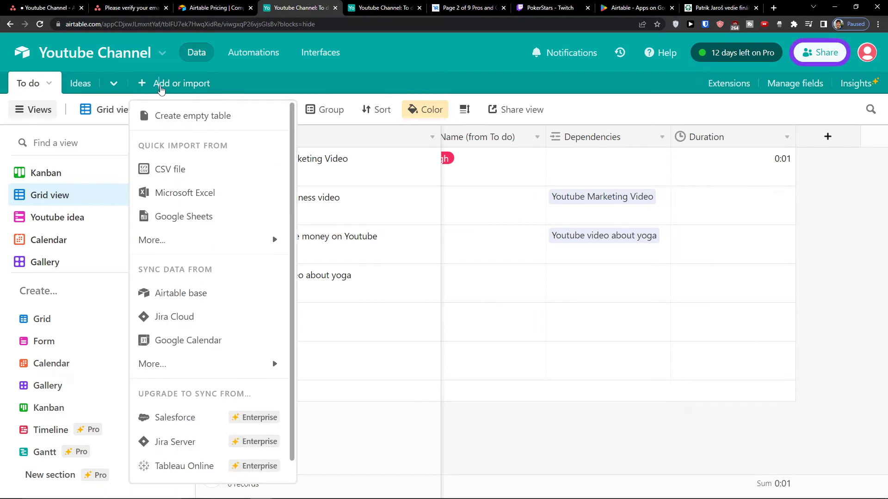
click(828, 137)
scroll(751, 257, down, 1)
scroll(740, 268, down, 2)
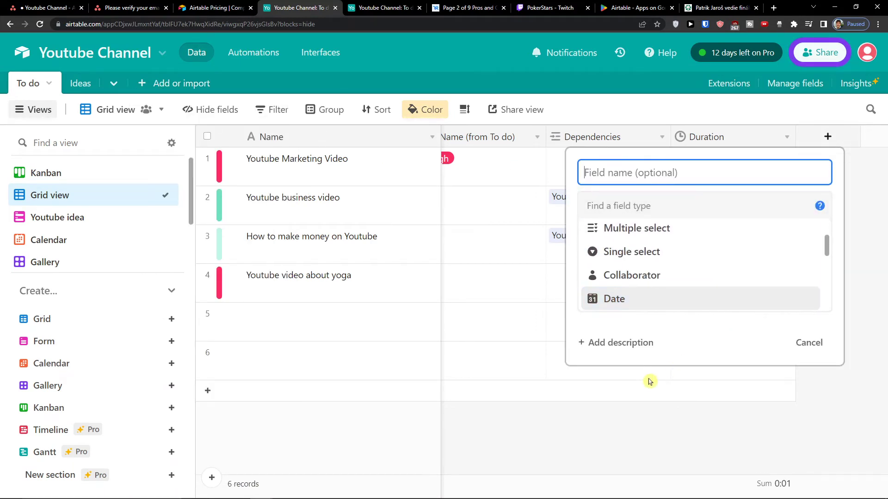
click(598, 370)
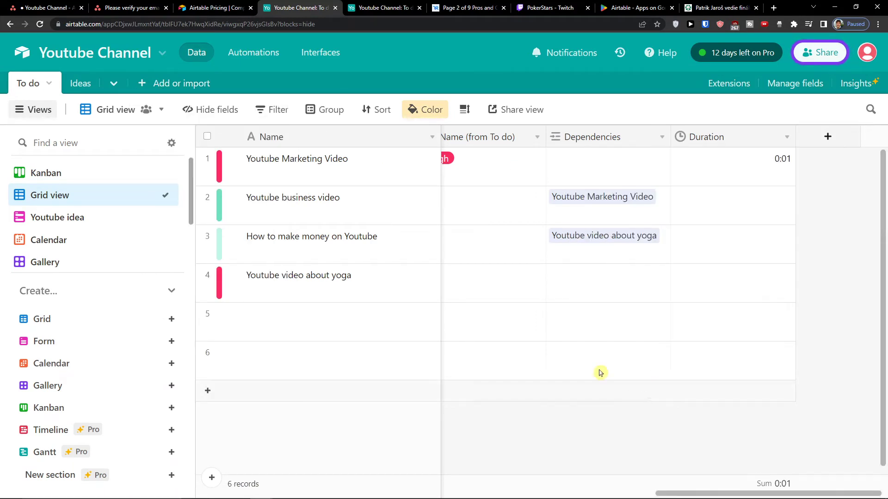
Open the base's Automations and browse the list of action types.
click(253, 56)
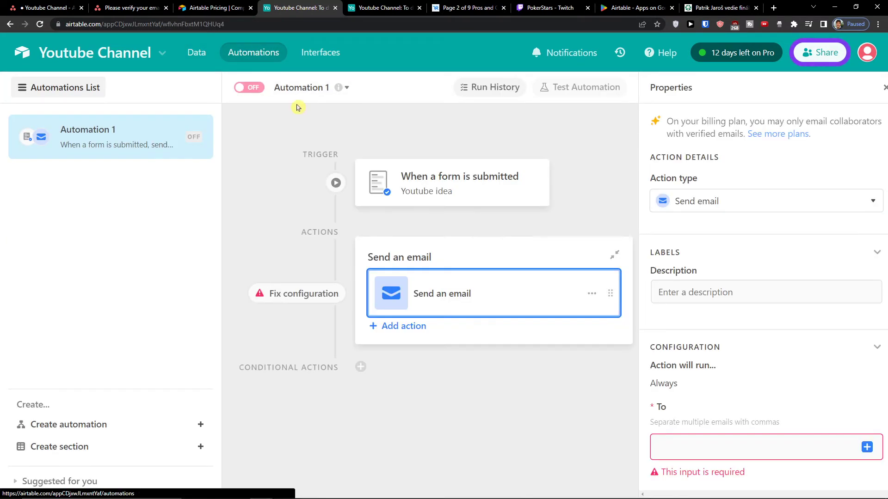
click(783, 215)
click(782, 215)
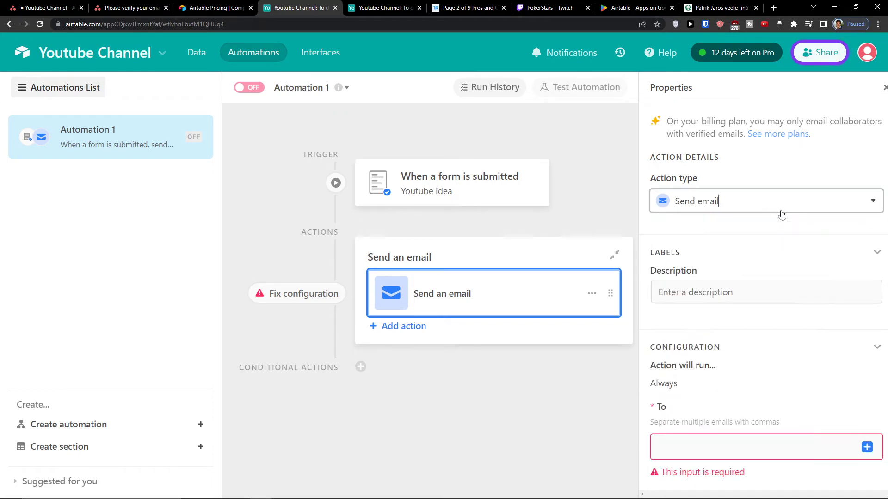
click(782, 215)
click(782, 215)
click(783, 215)
click(782, 214)
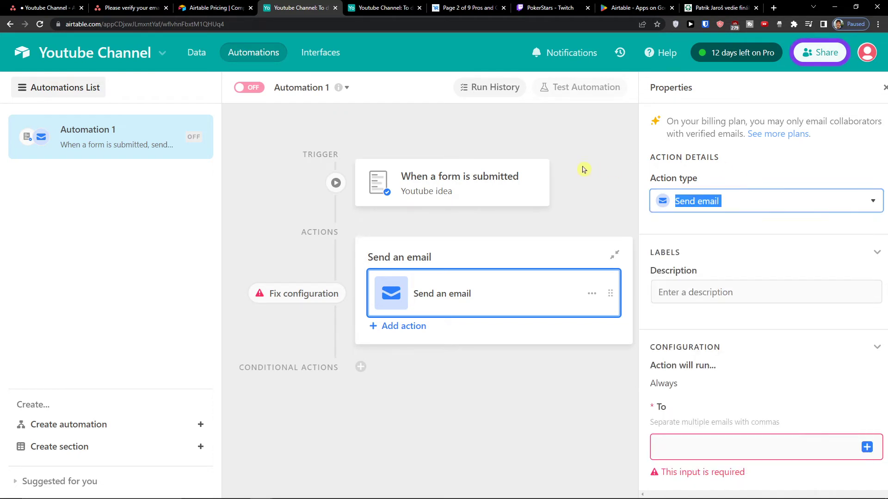
Set Automation 1's trigger to When record created in the To do table.
click(453, 180)
click(743, 171)
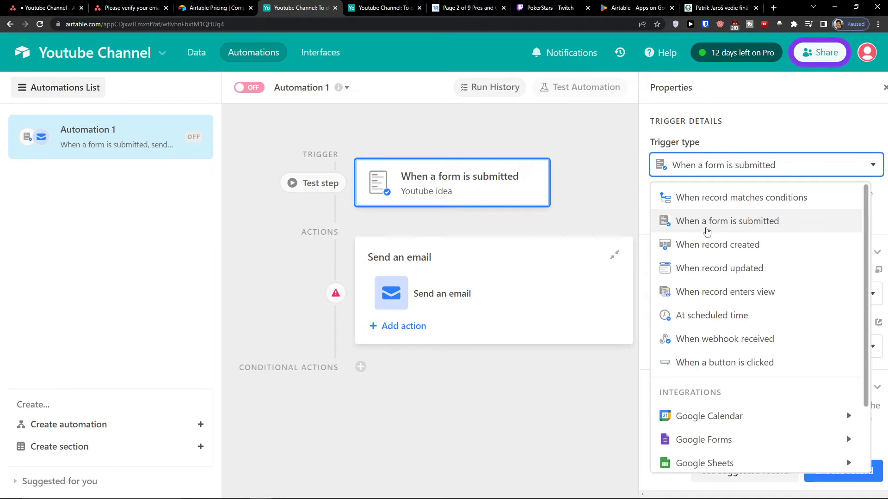
click(706, 245)
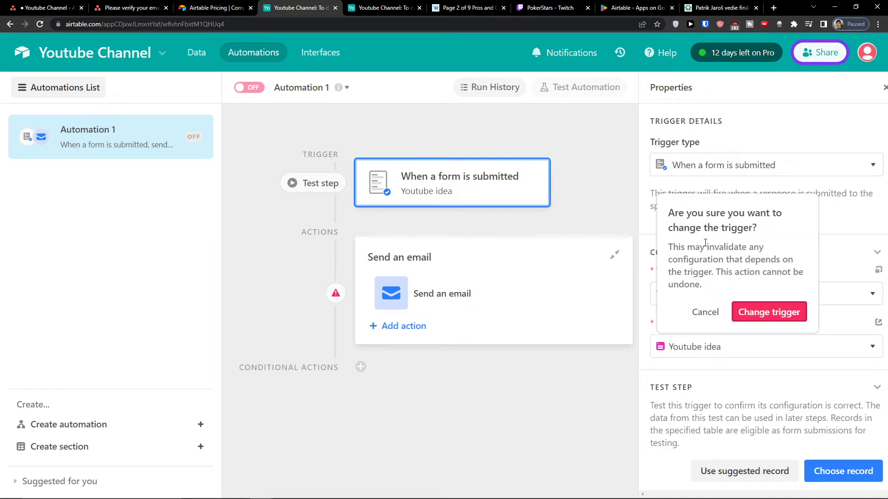
click(761, 311)
click(719, 282)
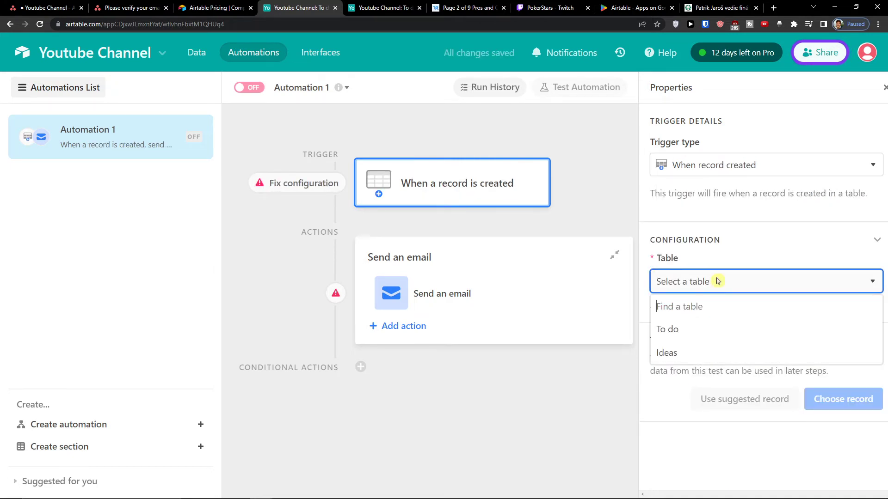
click(694, 329)
Select the Send an email action and view its action type options.
click(467, 262)
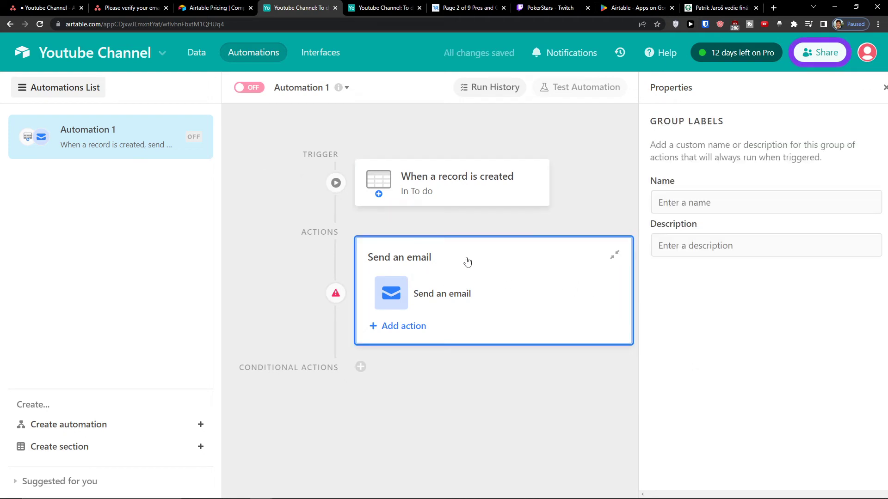
click(521, 289)
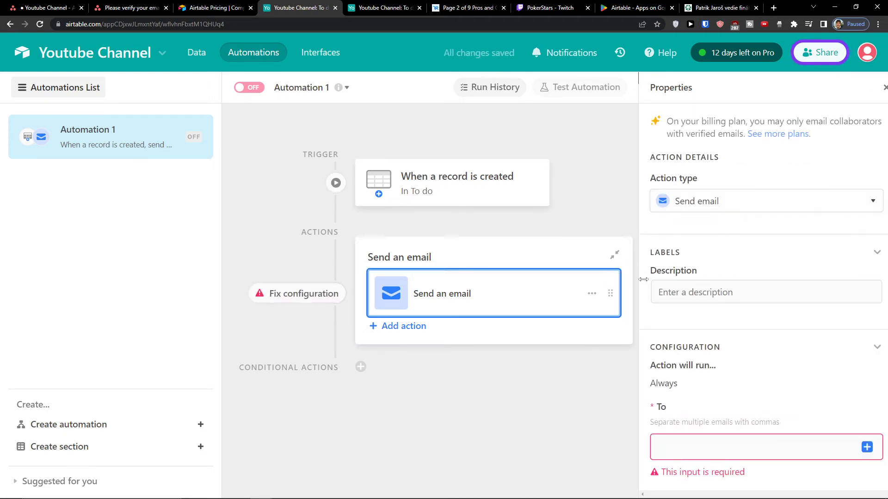
click(767, 198)
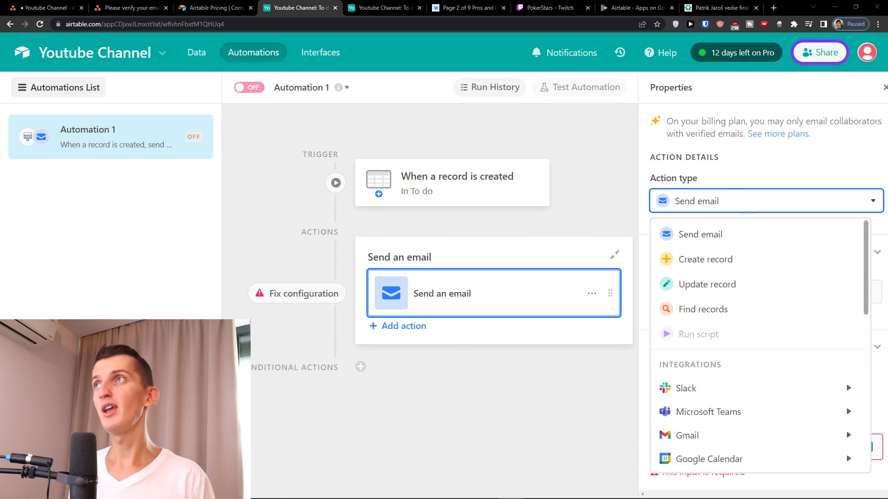
Return to the Airtable pricing page comparing Free, Plus $10, Pro $20 and Enterprise plans.
click(199, 7)
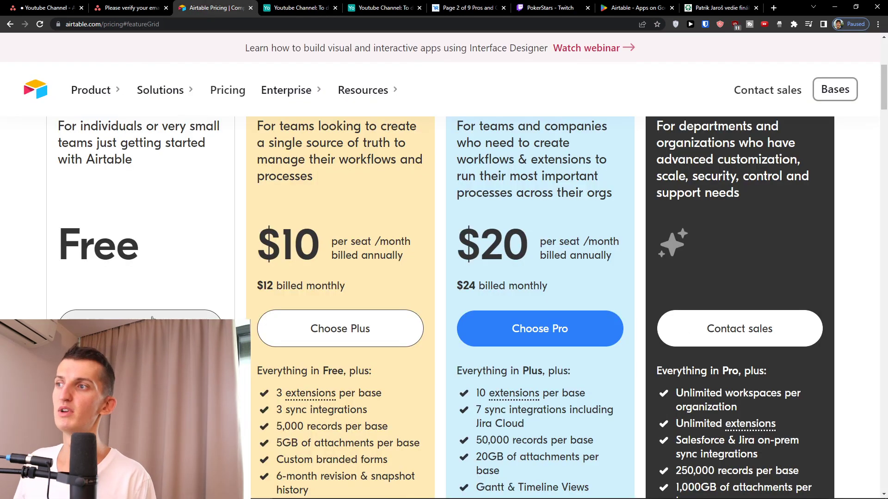
scroll(152, 316, down, 4)
scroll(153, 316, up, 7)
scroll(152, 316, down, 6)
scroll(152, 316, up, 3)
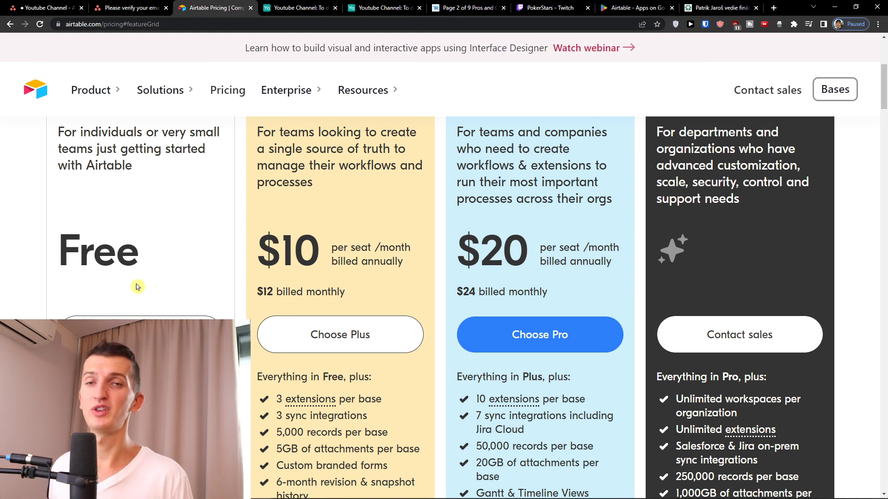
click(331, 6)
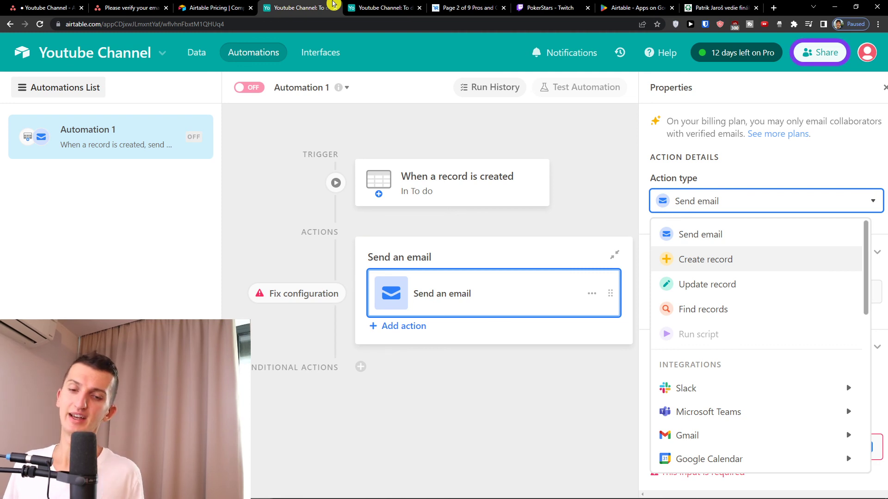